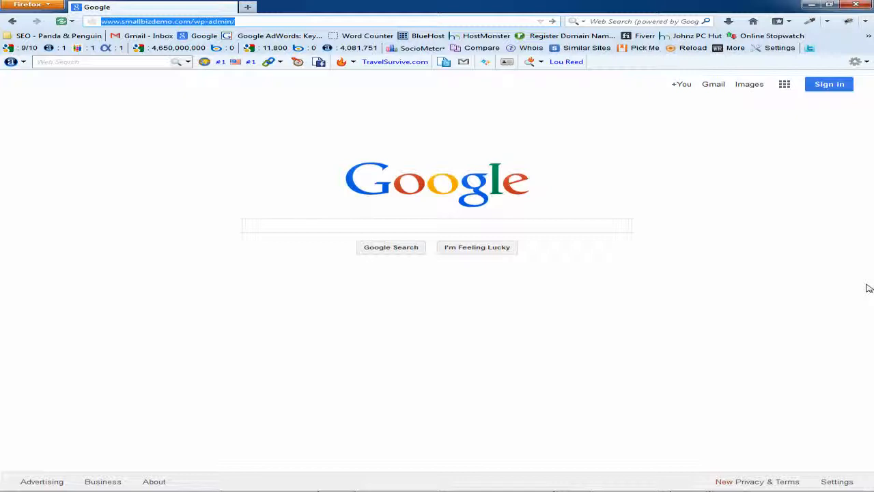
# - Log in to wp-admin with the saved username and account password, declining Firefox's save-password offer
pyautogui.press('Return')
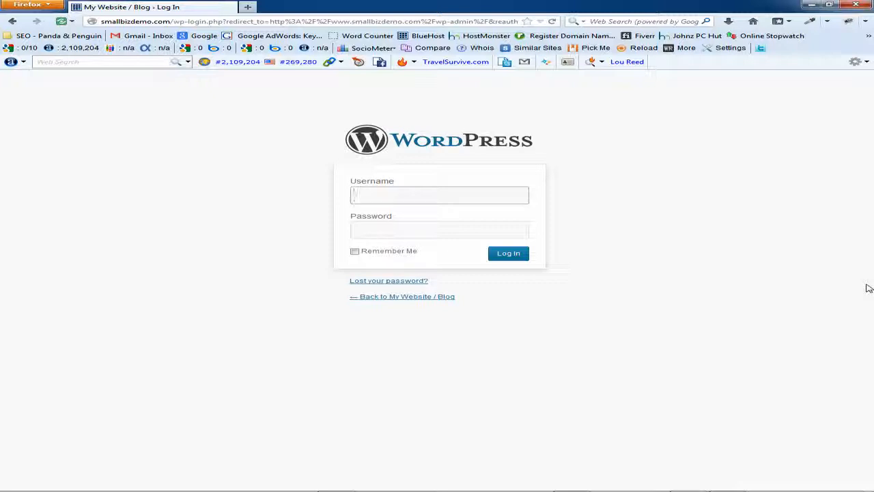
pyautogui.write('aun')
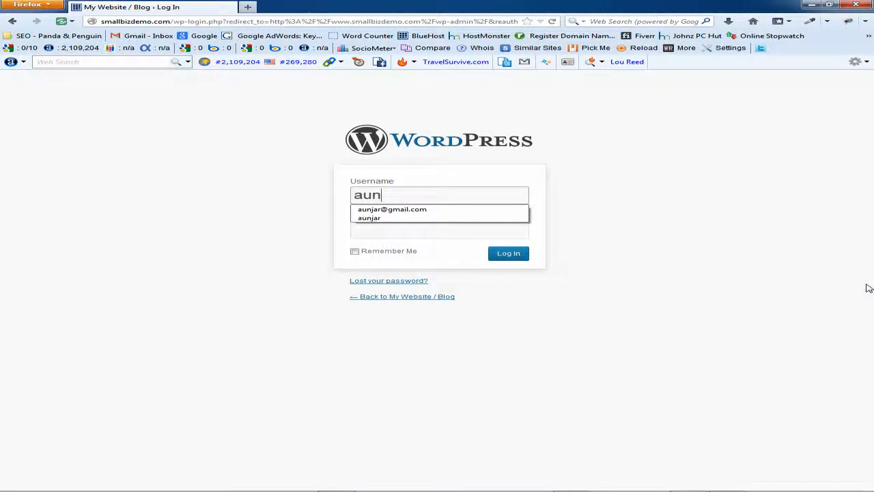
pyautogui.click(437, 210)
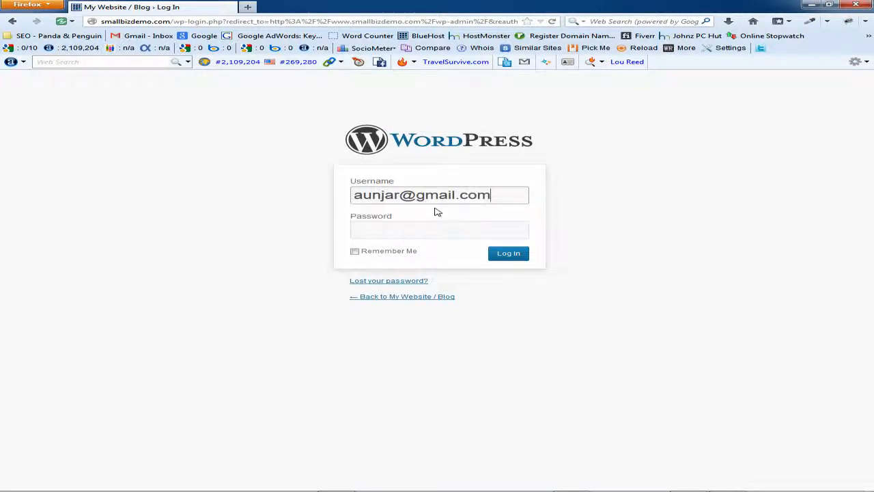
pyautogui.click(371, 230)
pyautogui.hotkey('ctrl', 'v')
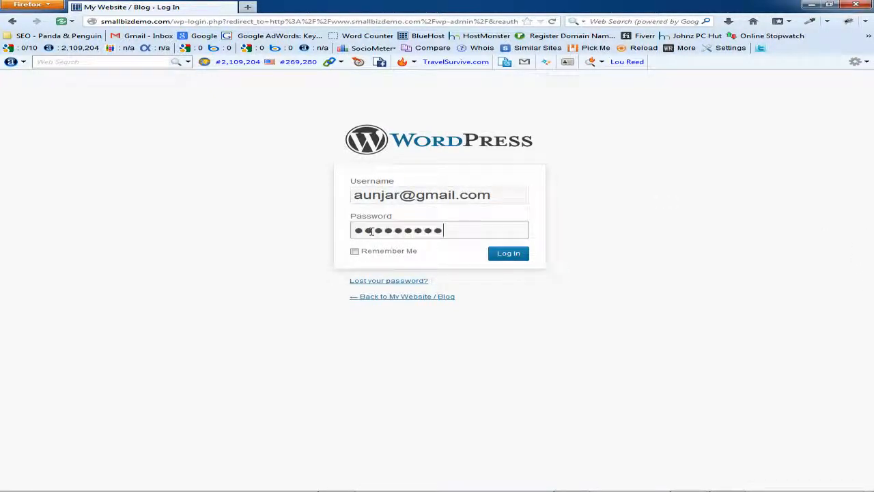
pyautogui.click(517, 256)
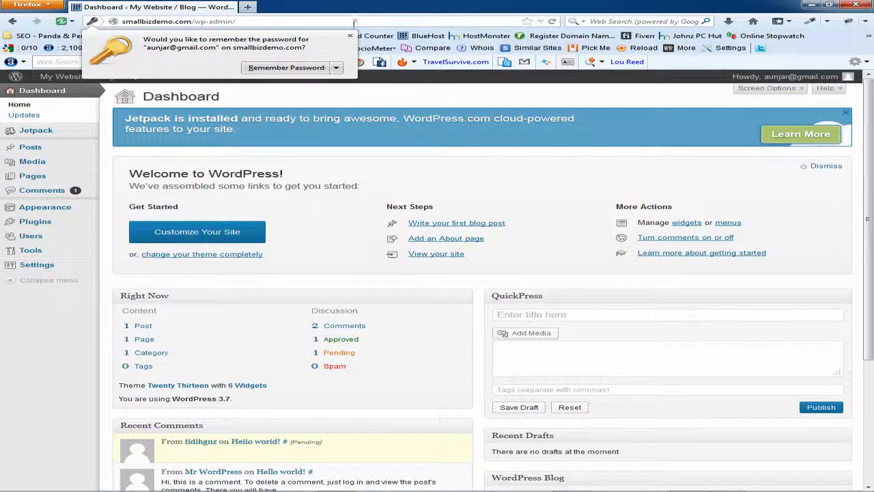
pyautogui.click(350, 36)
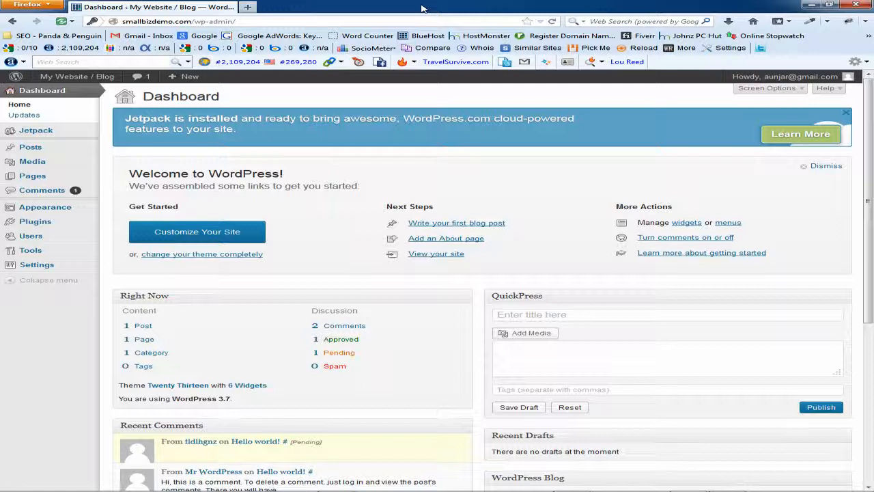
pyautogui.moveTo(36, 269)
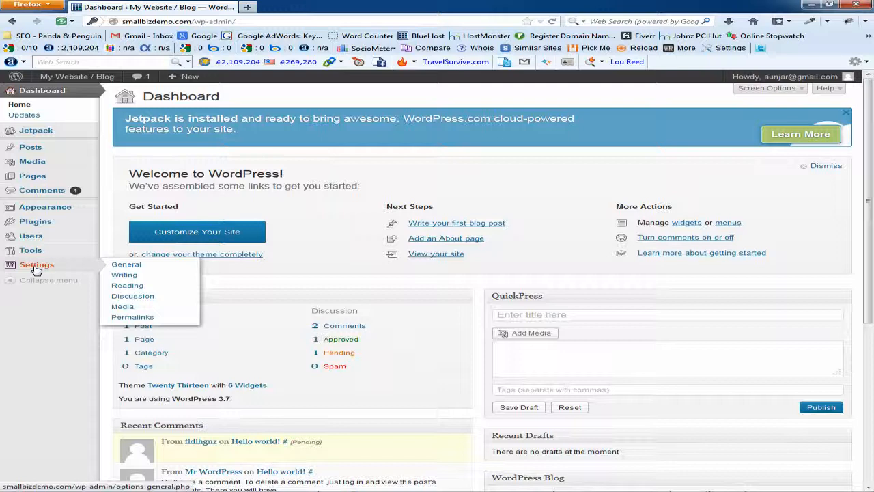
# - In Settings > General, replace the Site Title text with 'SmallBizDemo'
pyautogui.click(37, 268)
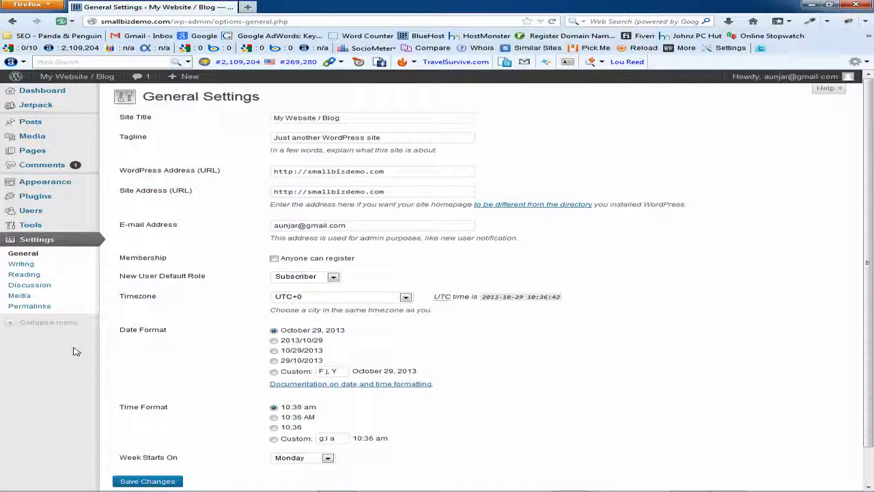
pyautogui.moveTo(343, 117); pyautogui.dragTo(271, 117)
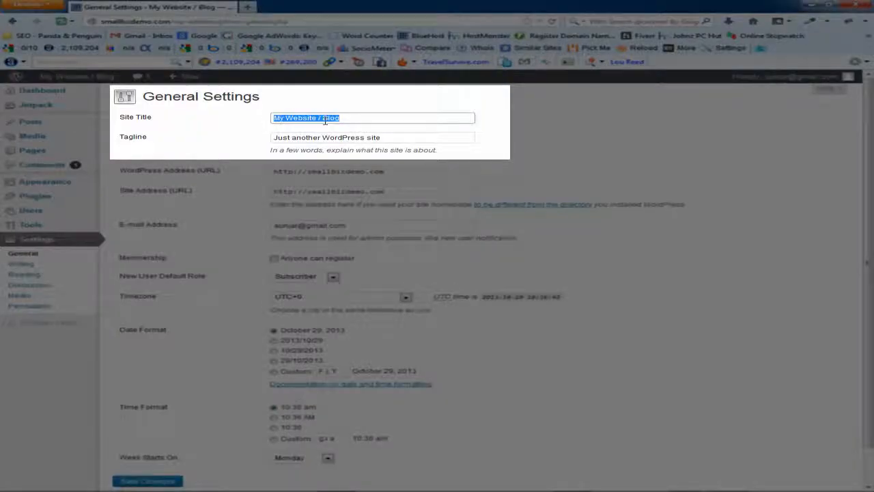
pyautogui.moveTo(383, 139); pyautogui.dragTo(271, 139)
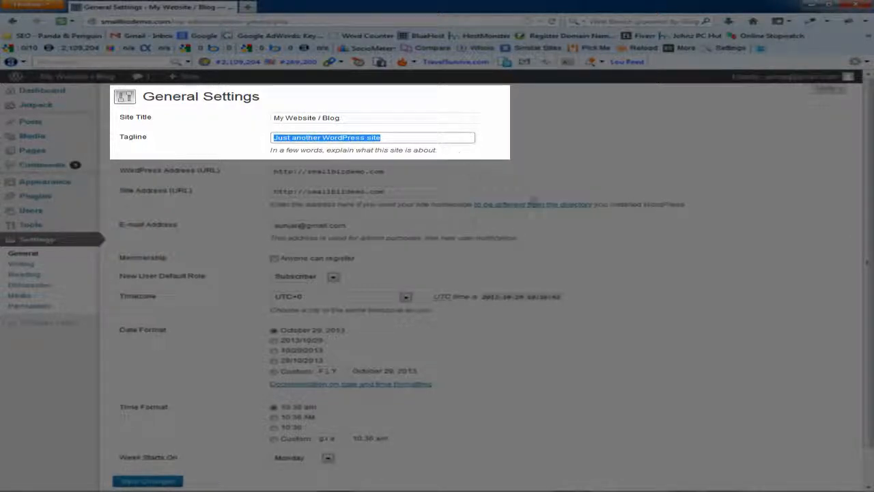
pyautogui.click(131, 299)
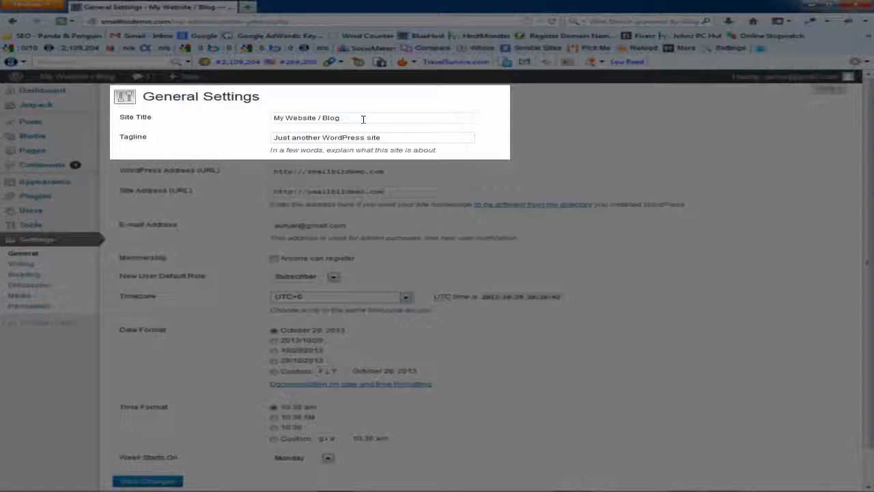
pyautogui.moveTo(364, 120); pyautogui.dragTo(273, 119)
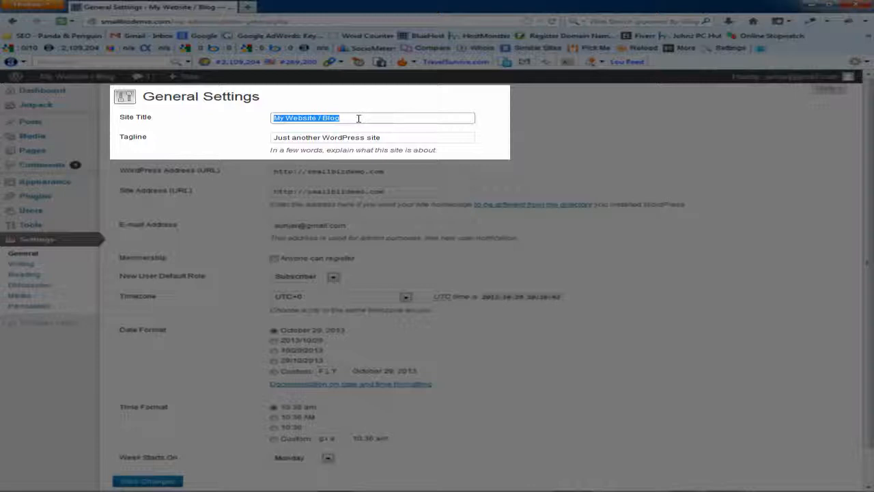
pyautogui.write('Small')
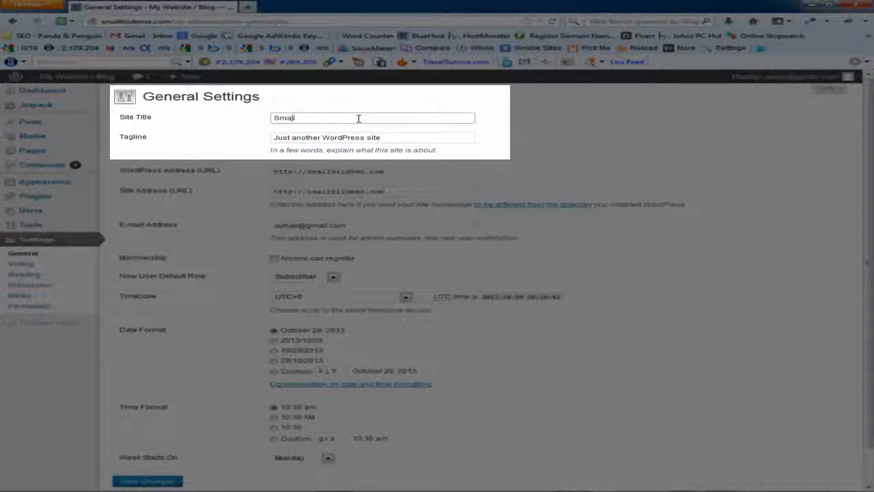
pyautogui.write('BizDemo')
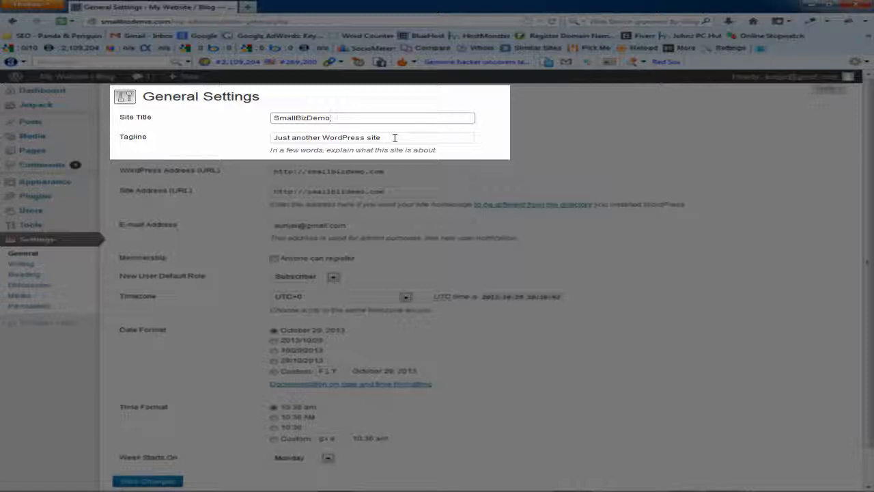
# - Replace the tagline with 'Easy to Build Small Business Website'
pyautogui.moveTo(395, 138); pyautogui.dragTo(269, 137)
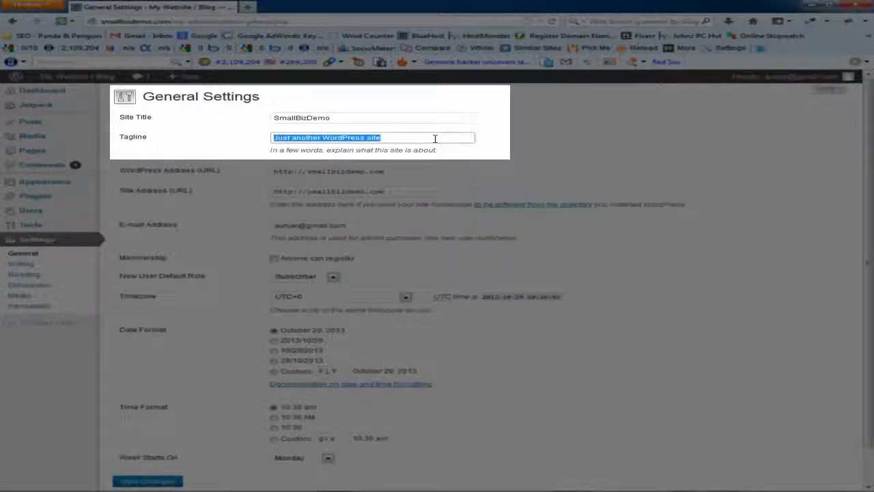
pyautogui.write('Small B')
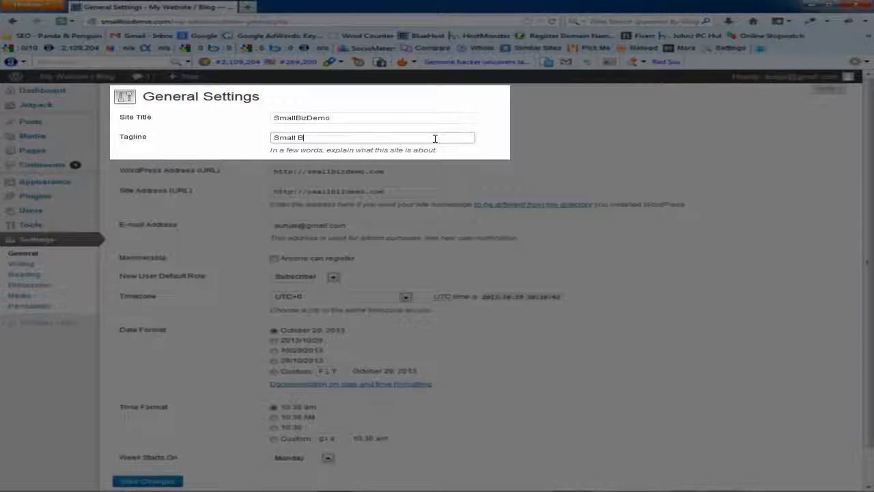
pyautogui.write('usiness Website')
pyautogui.press('Home')
pyautogui.write('Easy to')
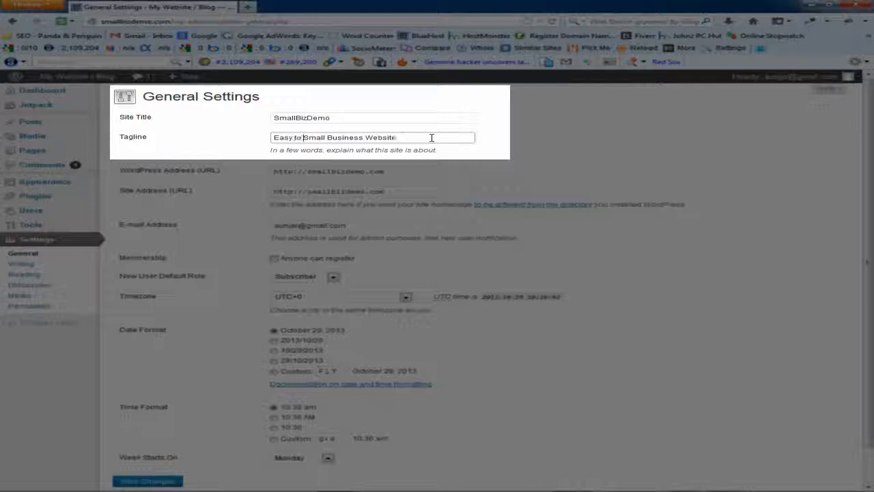
pyautogui.write(' Build')
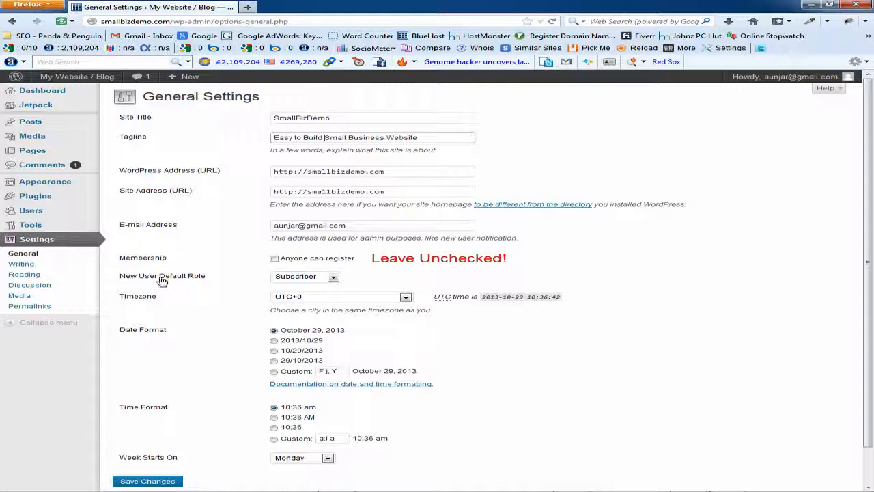
# - Choose Chicago as the site timezone and save the General Settings
pyautogui.click(406, 298)
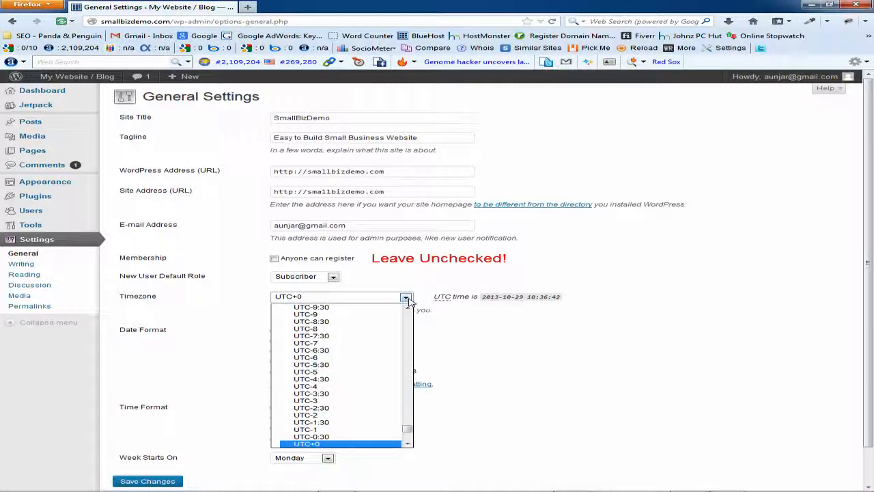
pyautogui.write('chicago')
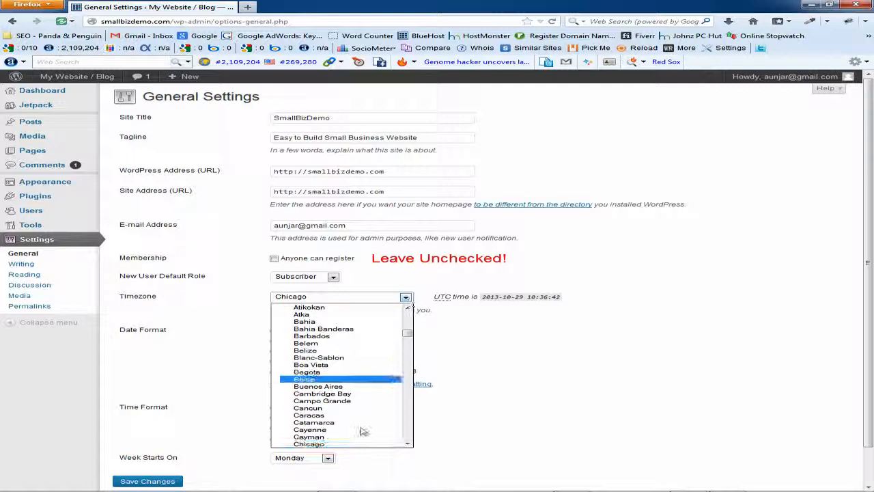
pyautogui.click(320, 444)
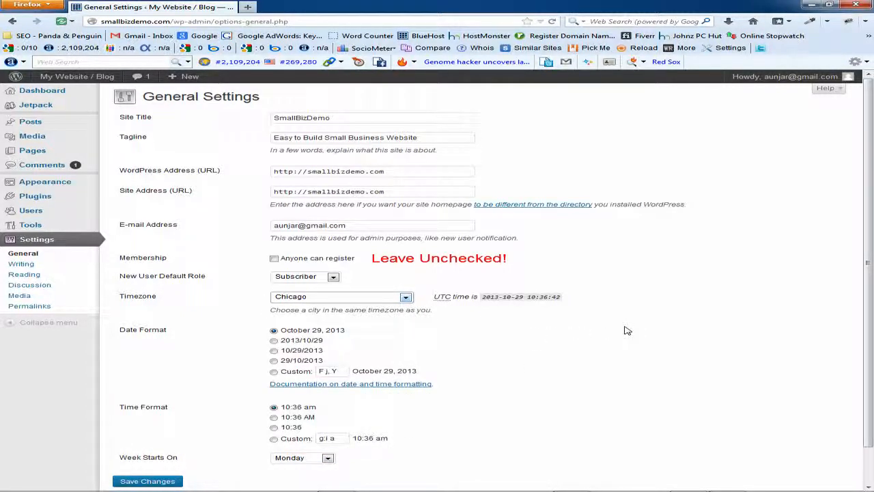
pyautogui.scroll(-1, 557, 366)
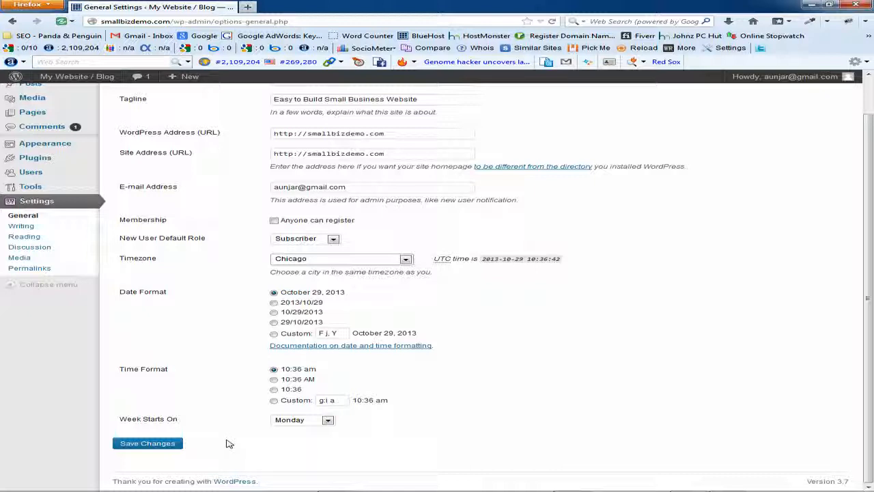
pyautogui.click(156, 447)
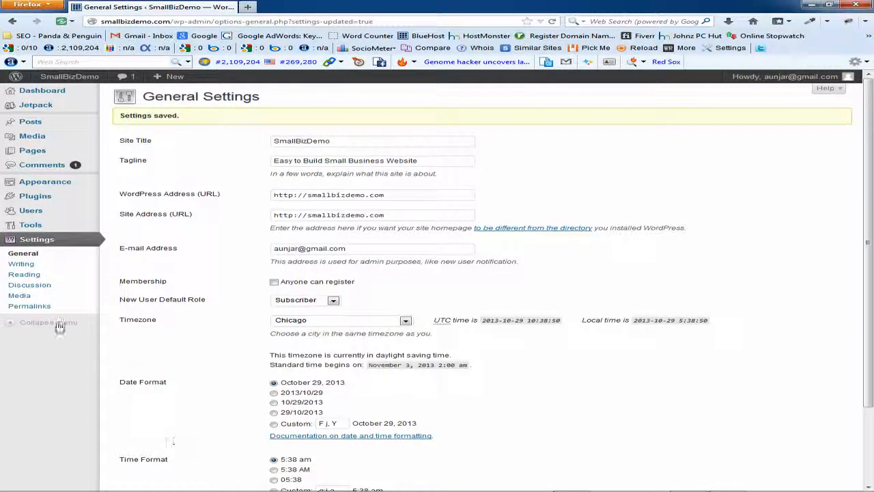
# - Open Settings > Writing to view the default post category and format
pyautogui.click(21, 264)
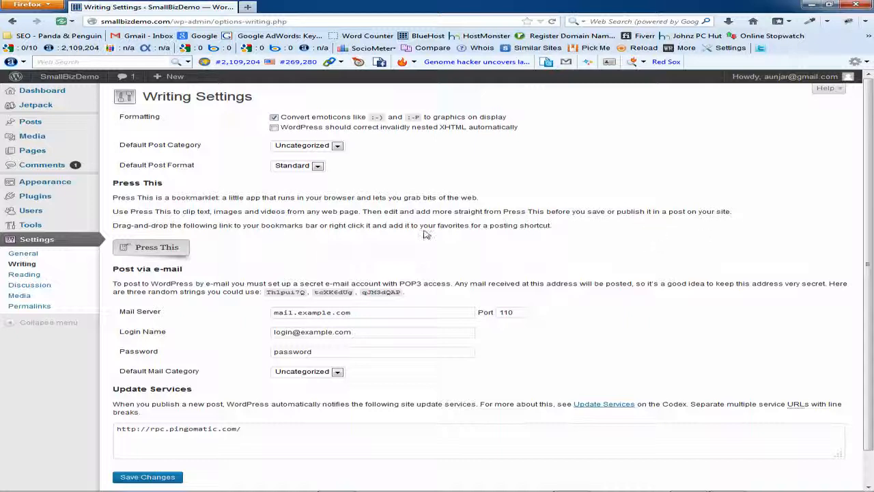
# - In Reading Settings, set the front page to 'Your latest posts' and blog pages to 3 posts
pyautogui.click(30, 278)
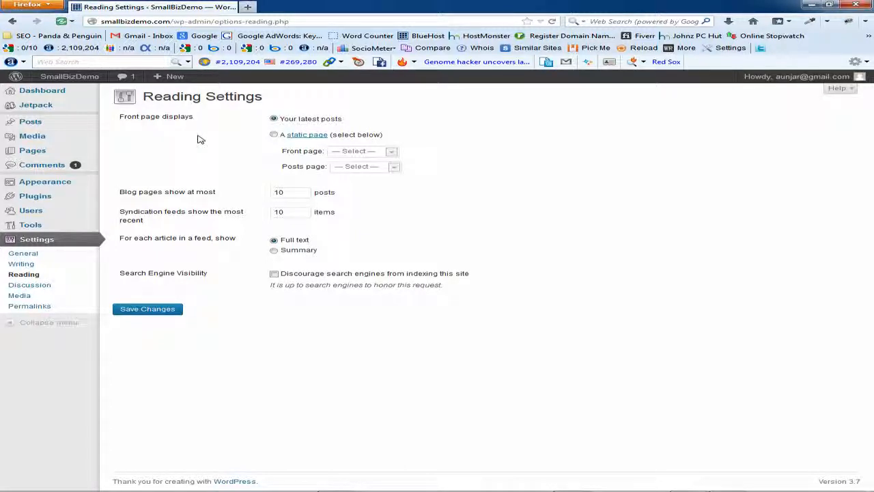
pyautogui.click(275, 136)
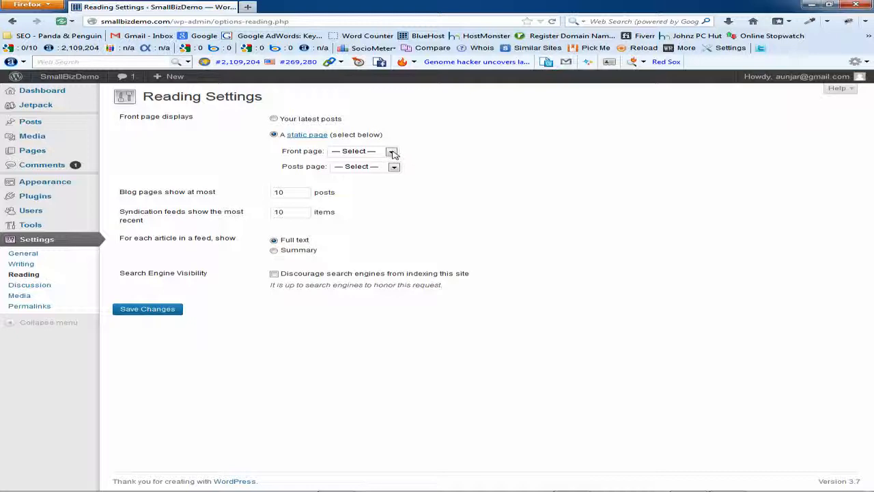
pyautogui.click(392, 152)
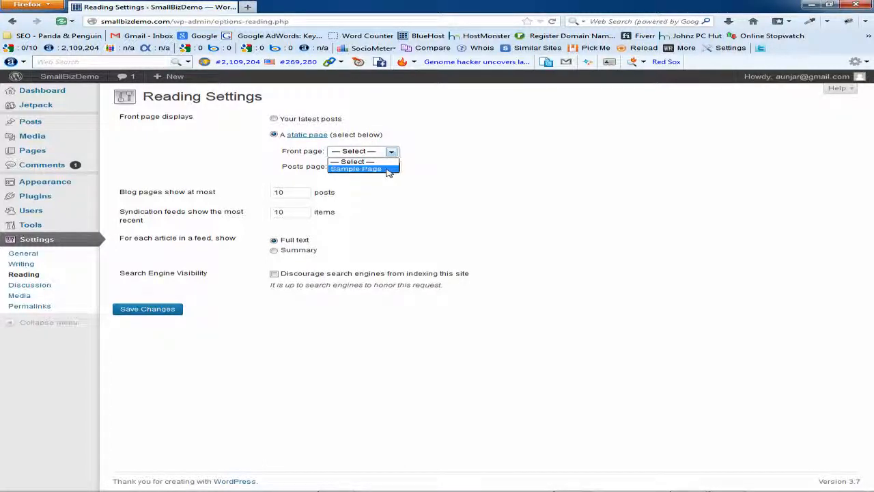
pyautogui.click(231, 163)
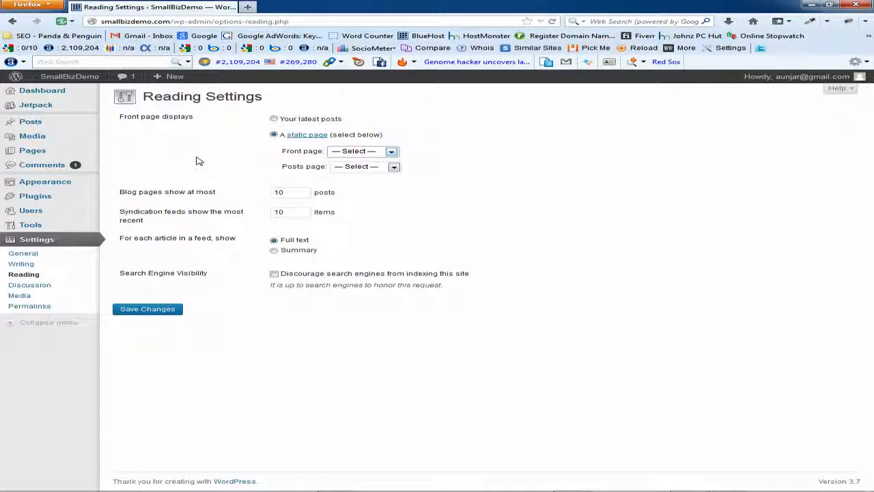
pyautogui.click(274, 120)
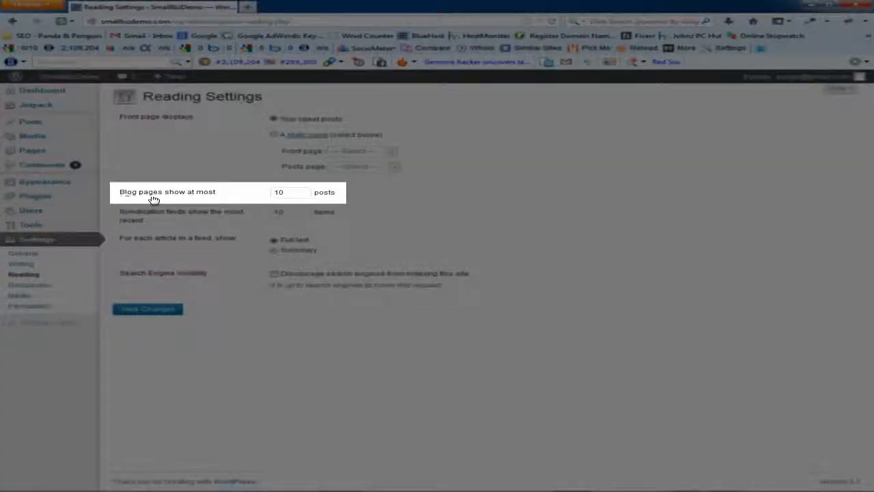
pyautogui.doubleClick(276, 192)
pyautogui.write('3')
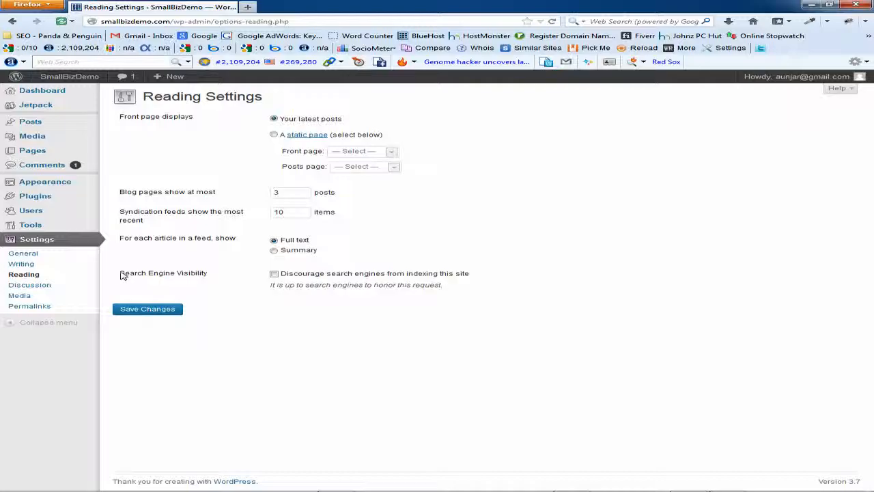
# - Save the Reading Settings, leaving search engine indexing allowed
pyautogui.moveTo(120, 273); pyautogui.dragTo(208, 275)
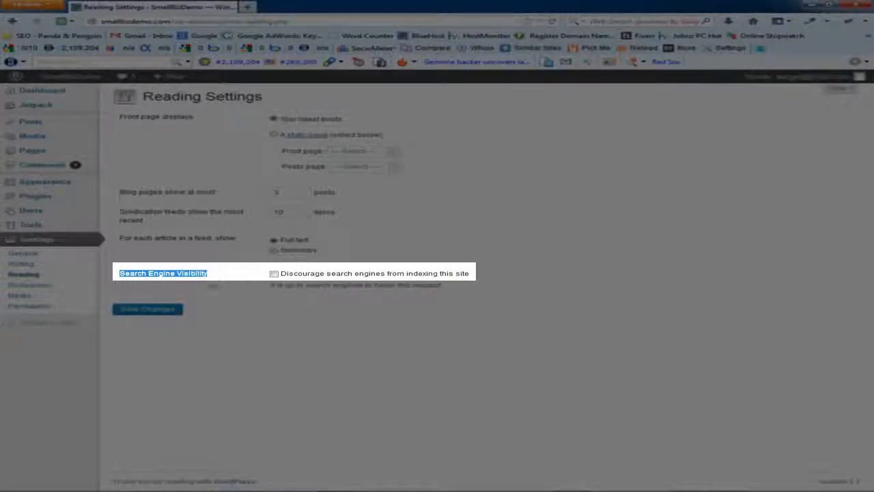
pyautogui.click(519, 285)
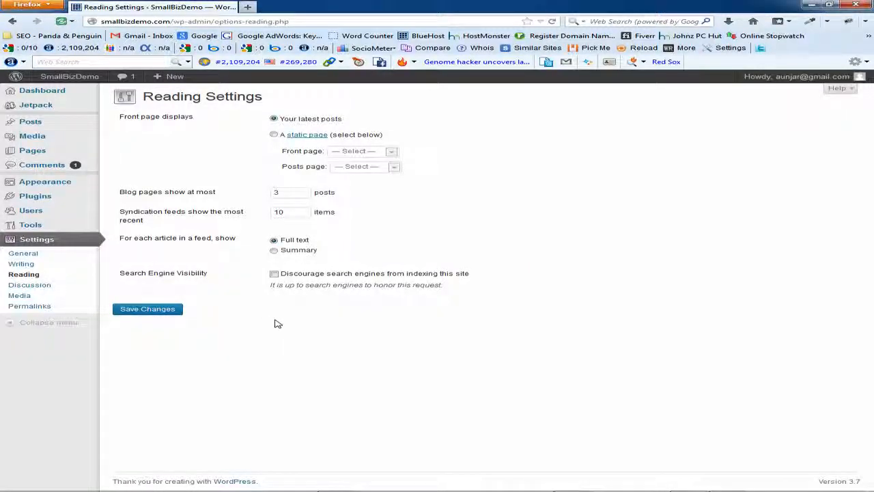
pyautogui.click(159, 310)
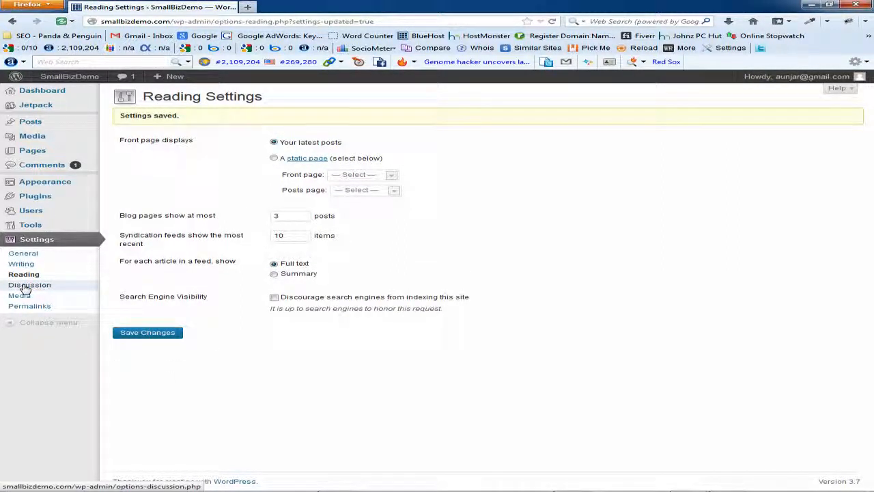
# - Turn on 'Comment must be manually approved' in Discussion Settings and save
pyautogui.click(25, 287)
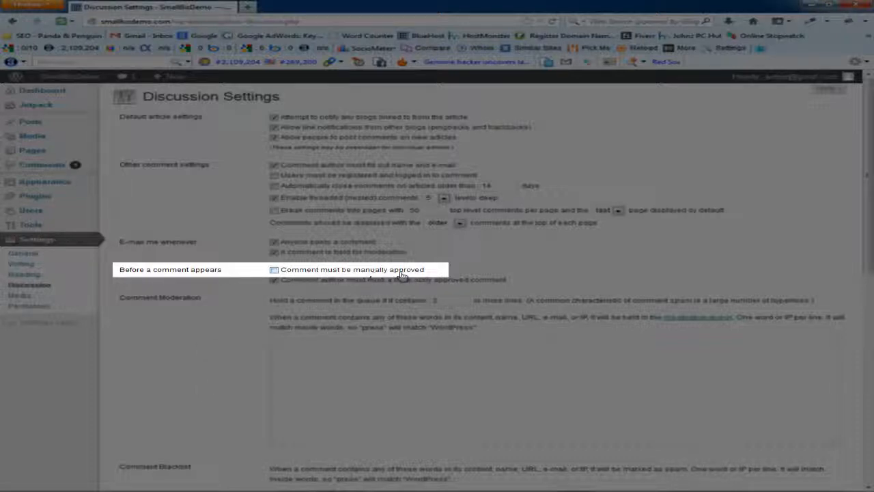
pyautogui.click(275, 271)
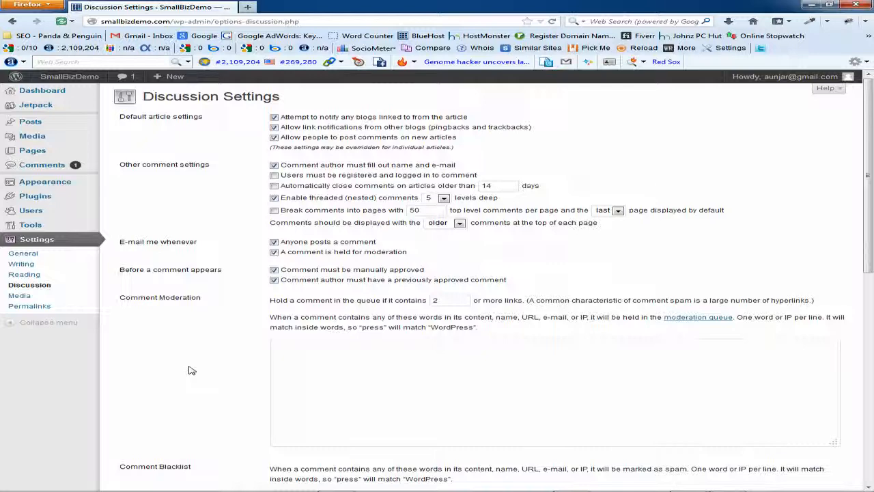
pyautogui.scroll(-2, 195, 369)
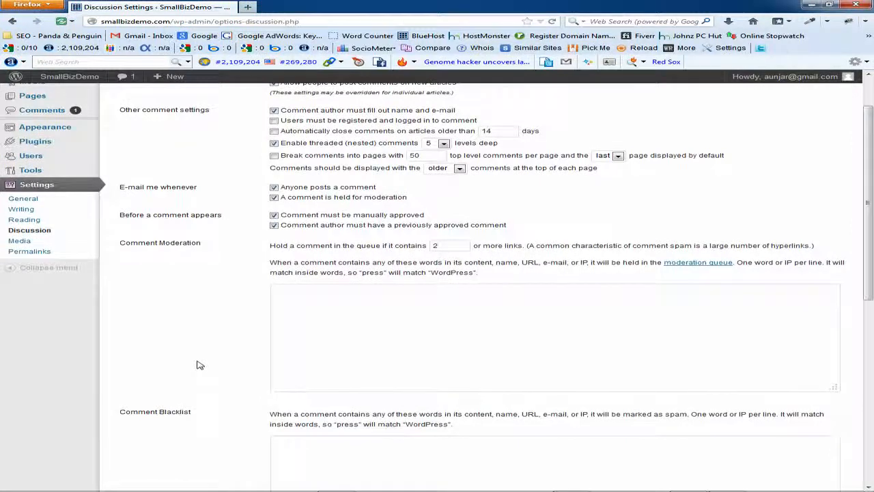
pyautogui.scroll(-10, 197, 365)
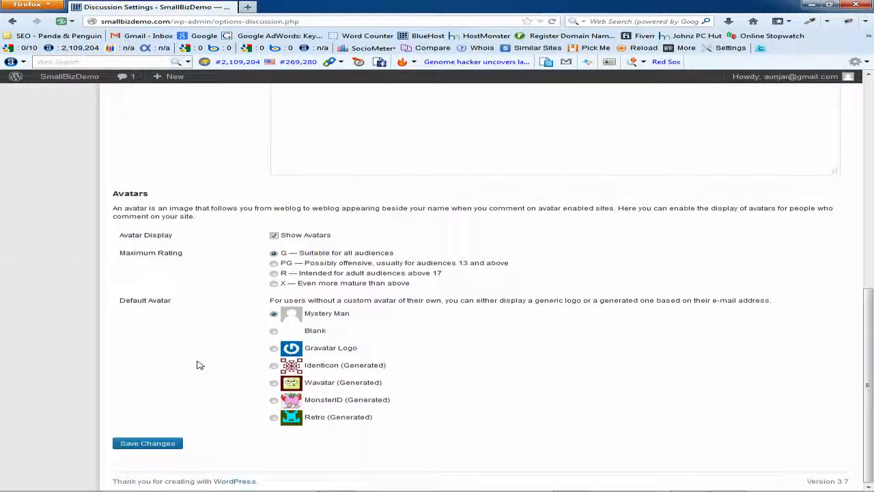
pyautogui.click(145, 444)
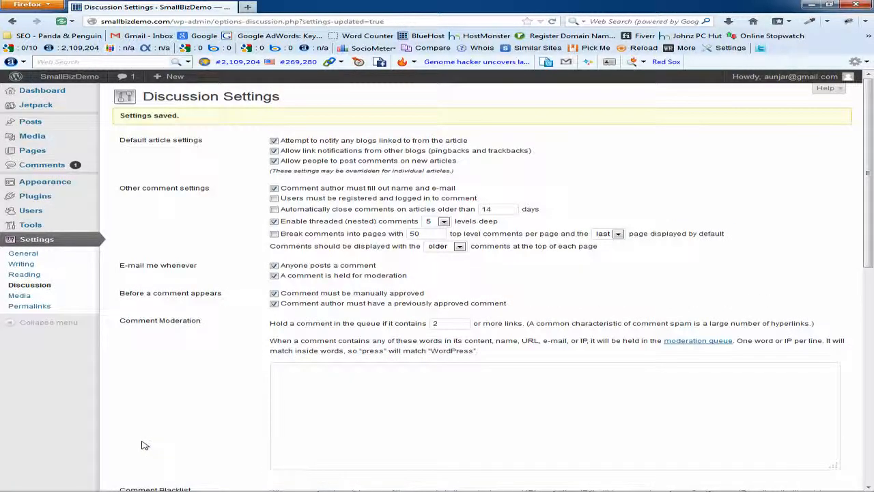
# - View the Media settings, then go to the Permalink Settings page
pyautogui.click(19, 298)
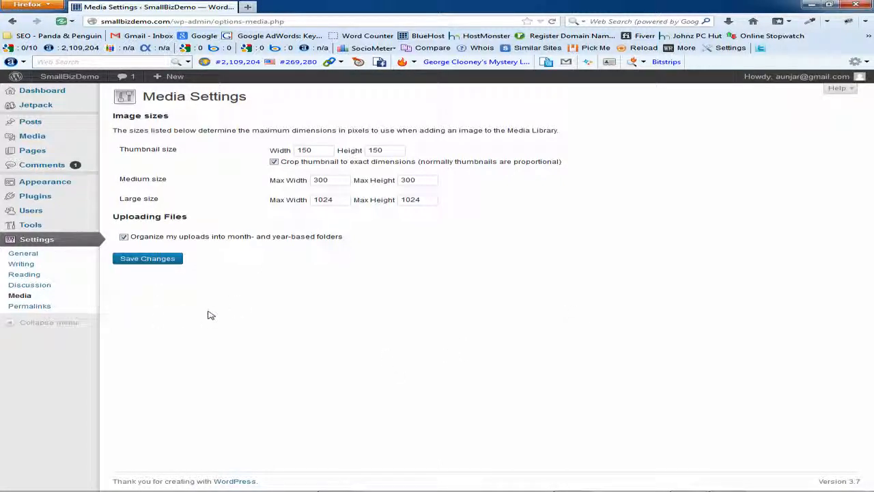
pyautogui.click(24, 308)
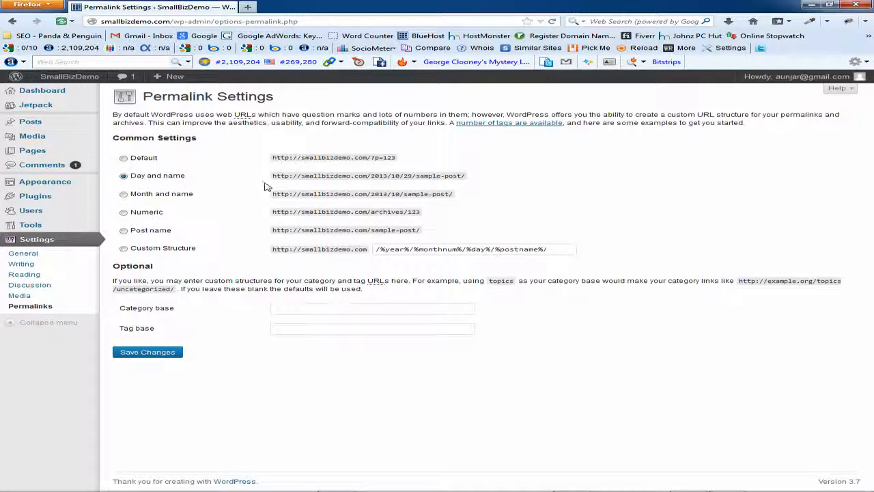
# - Switch permalinks from Day and name to Post name (/%postname%/) and save
pyautogui.moveTo(272, 179); pyautogui.dragTo(470, 182)
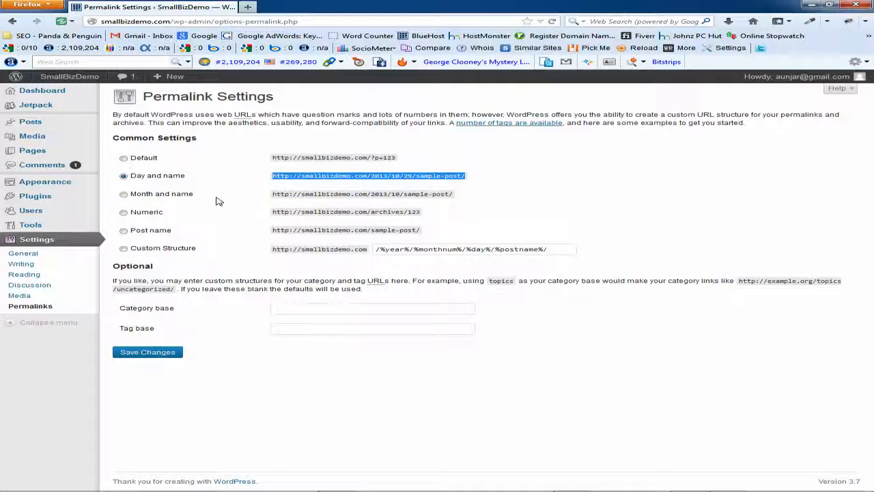
pyautogui.click(124, 233)
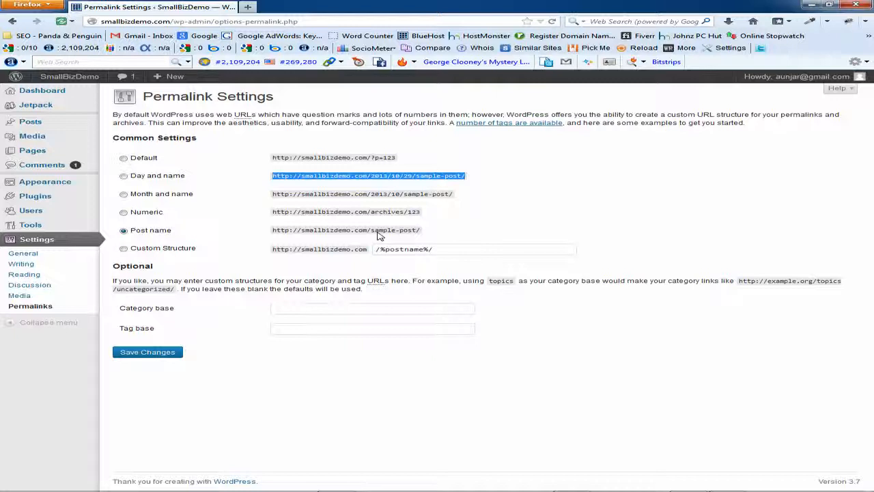
pyautogui.click(147, 353)
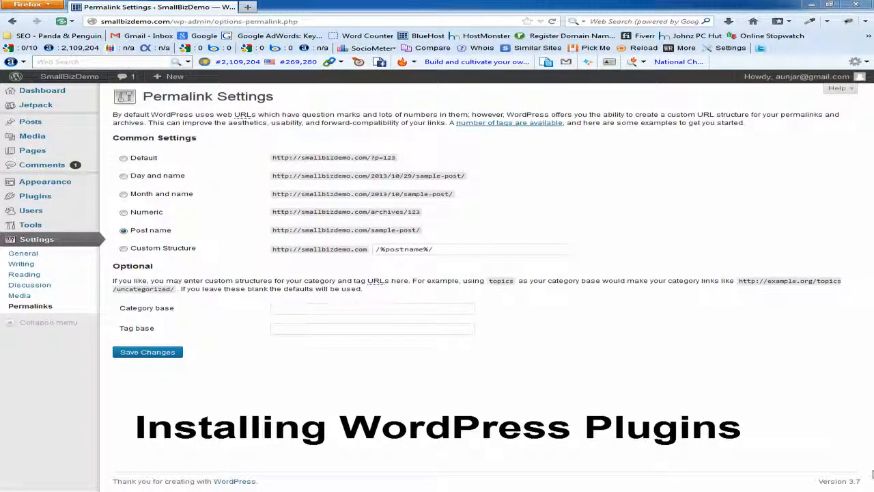
# - Switch from the WordPress permalink settings to the Untitled Notepad plugin notes
pyautogui.hotkey('alt', 'Tab')
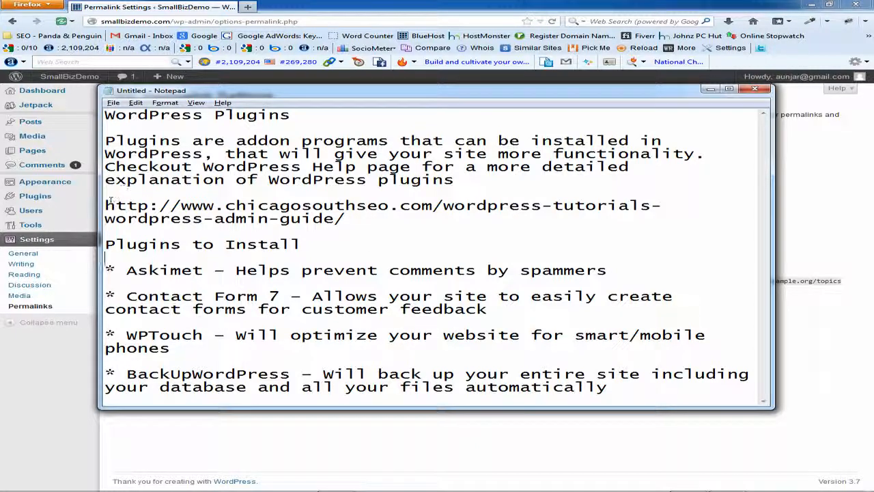
# - Highlight the admin guide link and the Plugins to Install heading in the notes
pyautogui.moveTo(106, 205); pyautogui.dragTo(347, 218)
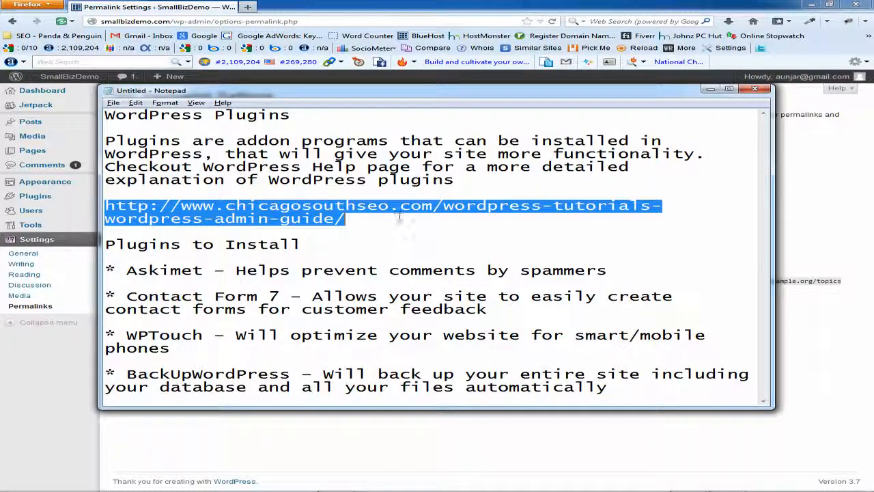
pyautogui.moveTo(108, 244); pyautogui.dragTo(313, 246)
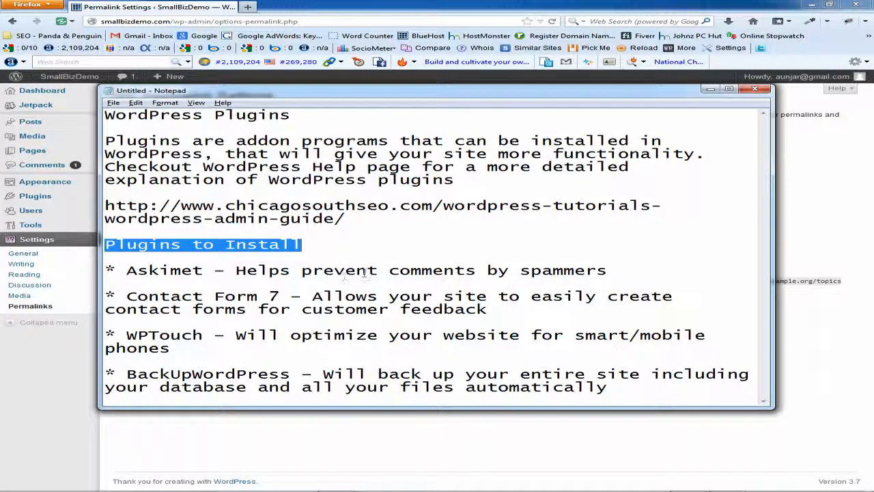
pyautogui.click(278, 275)
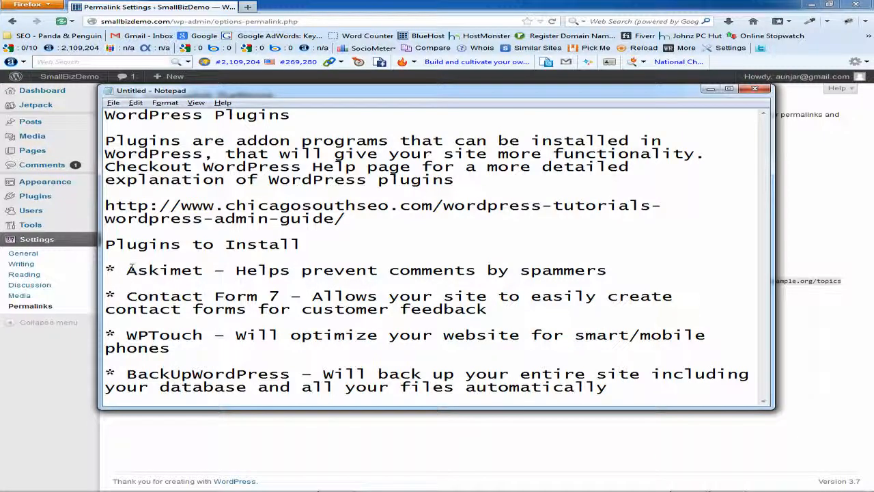
# - Highlight Askimet, Contact Form 7, WPTouch and BackUpWordPress, then return to the WordPress admin
pyautogui.moveTo(127, 271); pyautogui.dragTo(218, 279)
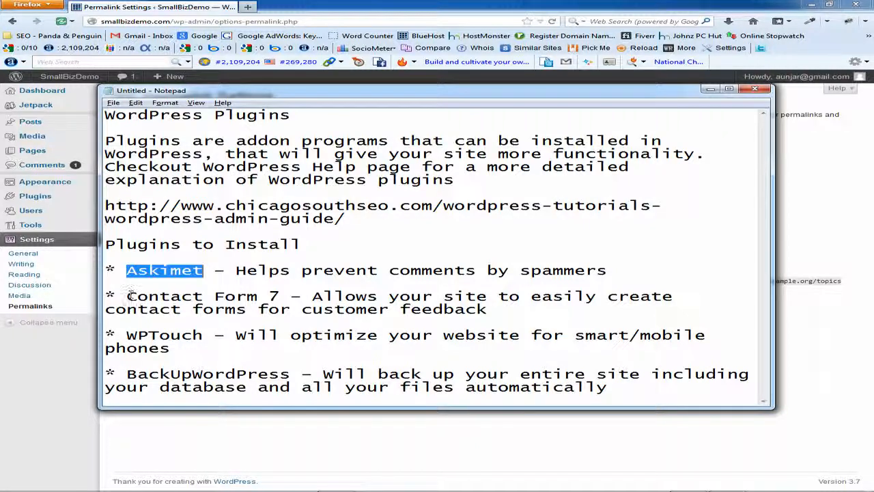
pyautogui.moveTo(128, 296); pyautogui.dragTo(279, 299)
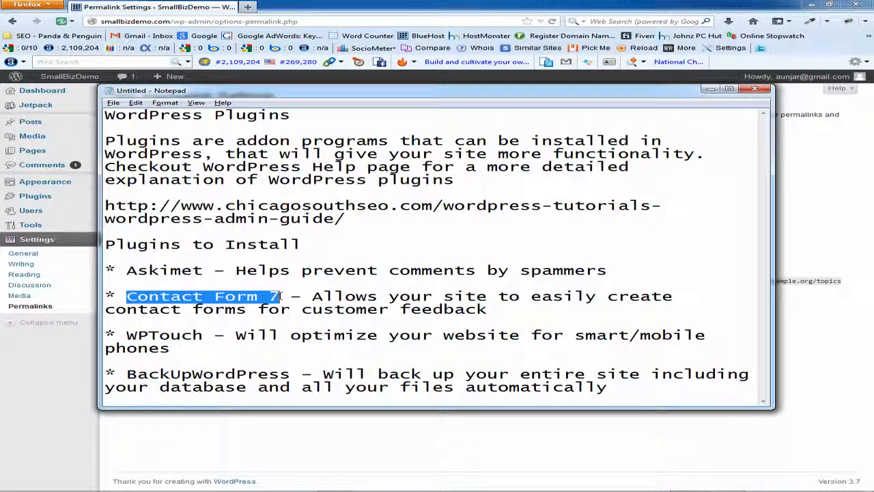
pyautogui.moveTo(127, 334); pyautogui.dragTo(203, 335)
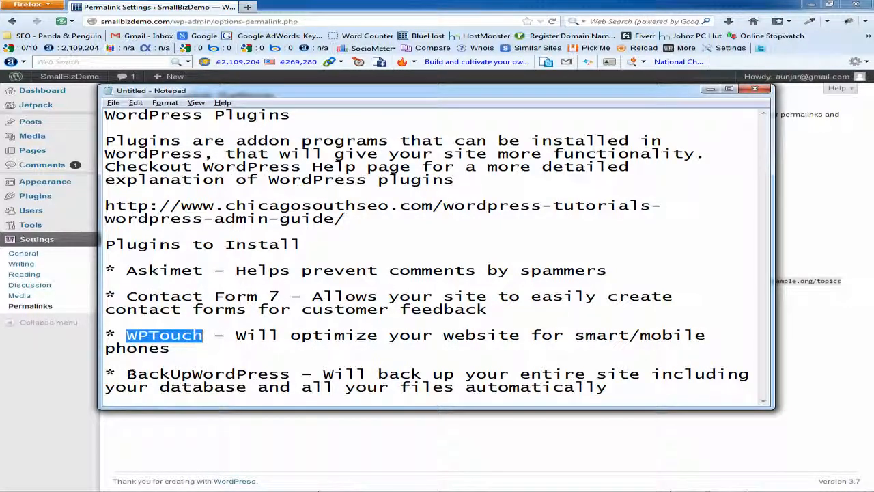
pyautogui.moveTo(127, 374); pyautogui.dragTo(291, 375)
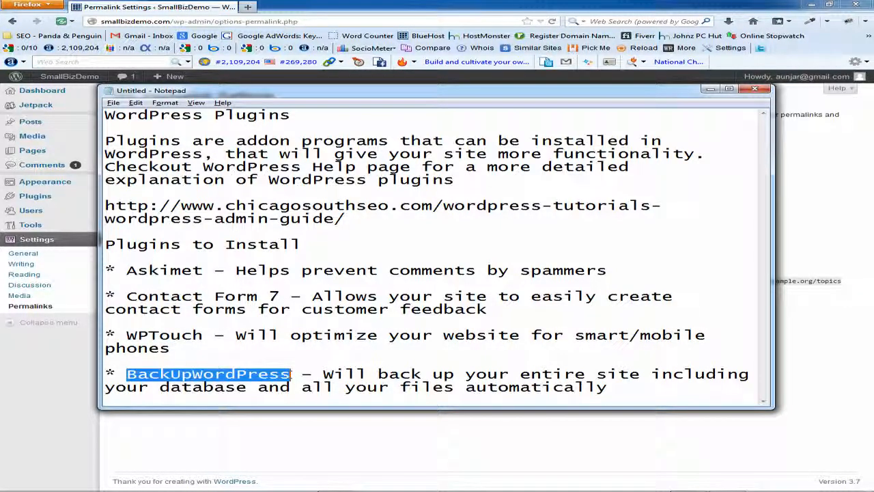
pyautogui.click(235, 284)
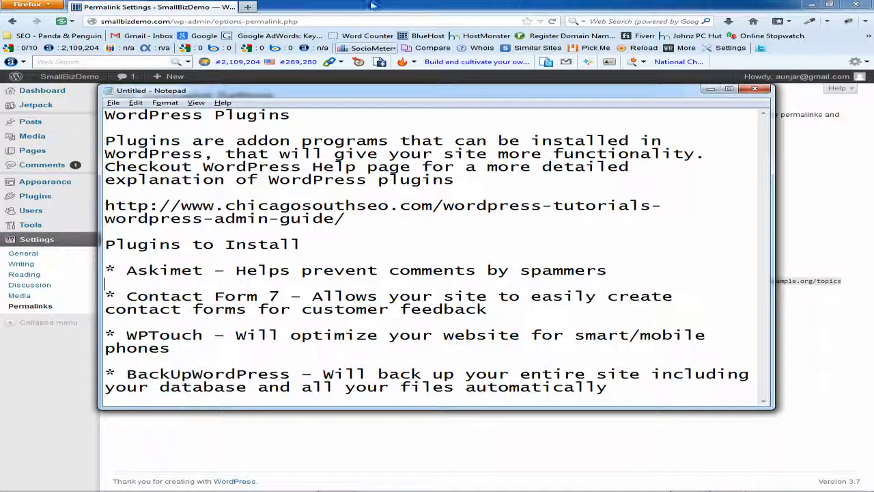
pyautogui.click(350, 5)
pyautogui.moveTo(27, 198)
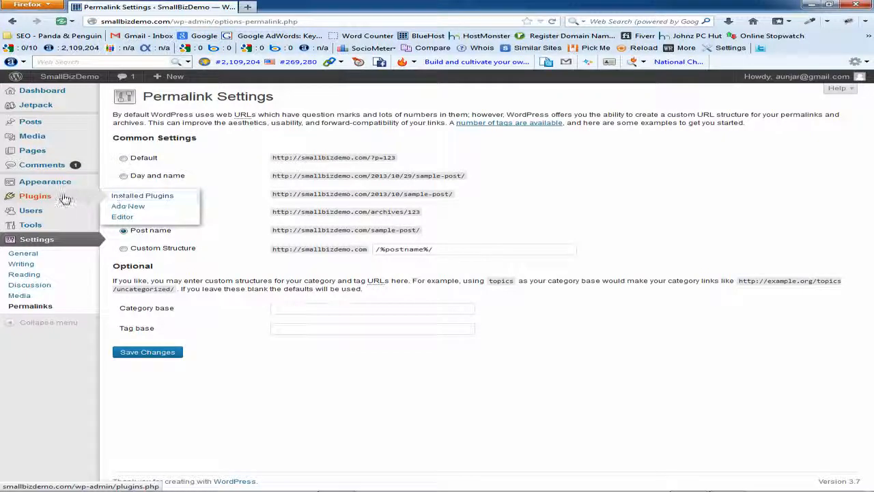
# - Open Installed Plugins (Akismet, Hello Dolly, Jetpack), highlight Akismet, and bring back the notes
pyautogui.click(148, 196)
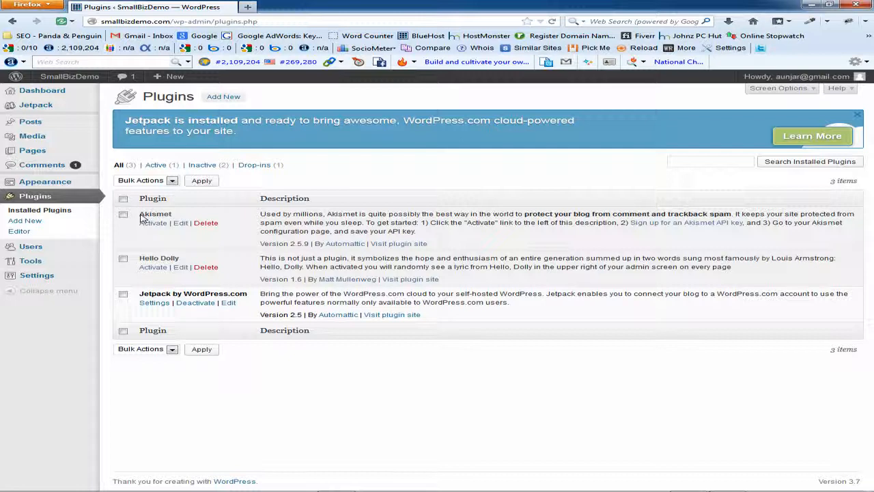
pyautogui.moveTo(140, 215); pyautogui.dragTo(175, 218)
pyautogui.hotkey('alt', 'Tab')
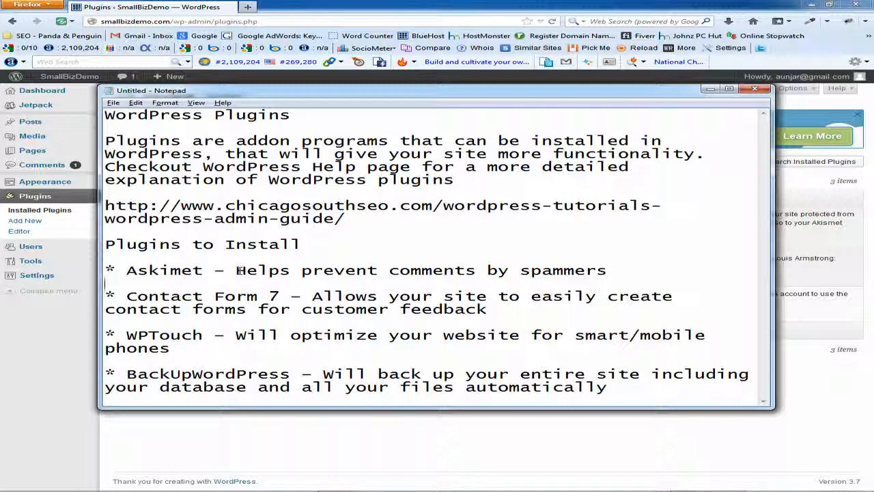
# - Clear the Akismet highlight, mark Contact Form 7 in the notes, and return to WordPress
pyautogui.hotkey('alt', 'Tab')
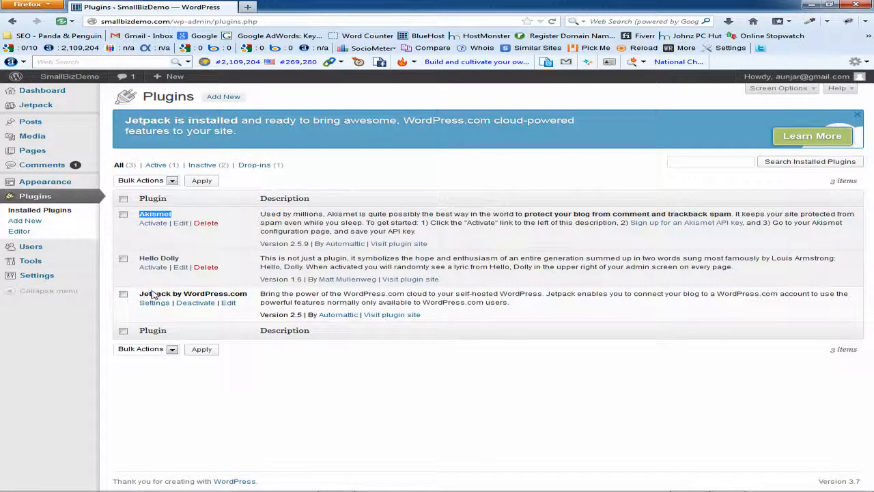
pyautogui.click(199, 214)
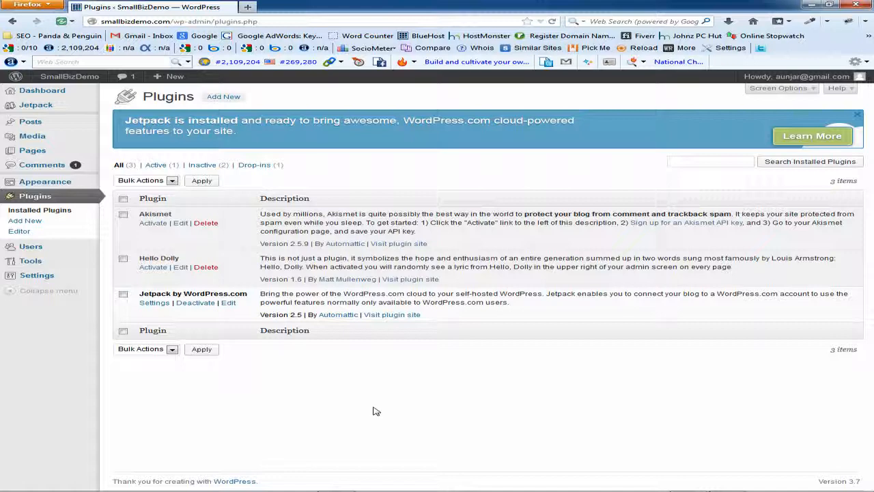
pyautogui.hotkey('alt', 'Tab')
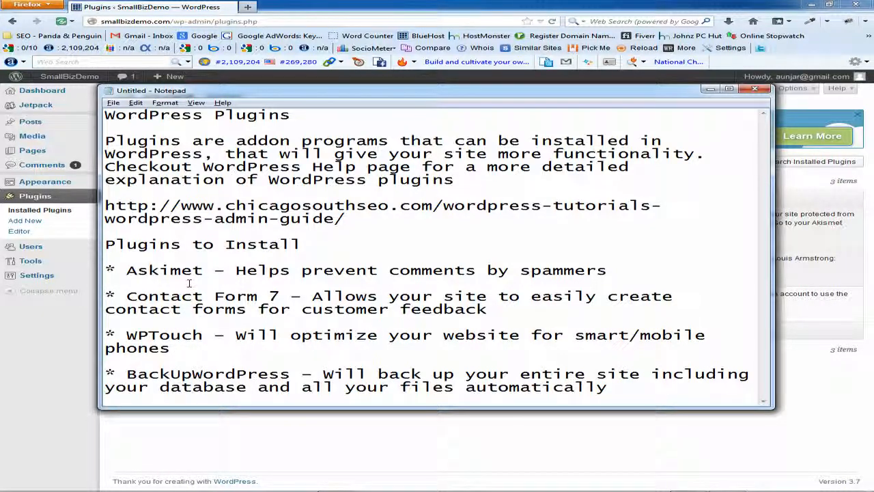
pyautogui.moveTo(126, 298); pyautogui.dragTo(280, 294)
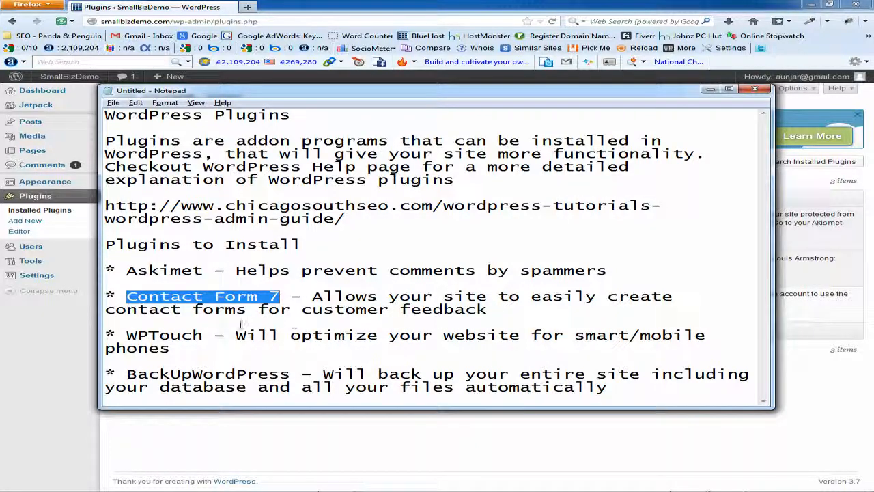
pyautogui.click(404, 4)
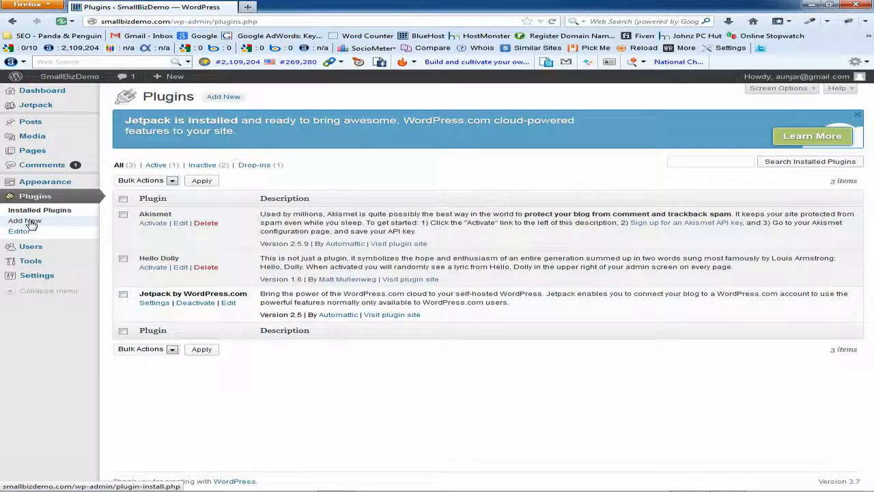
# - On Add New, search the plugin directory for 'Contact Form 7' using the autocomplete suggestion
pyautogui.click(222, 100)
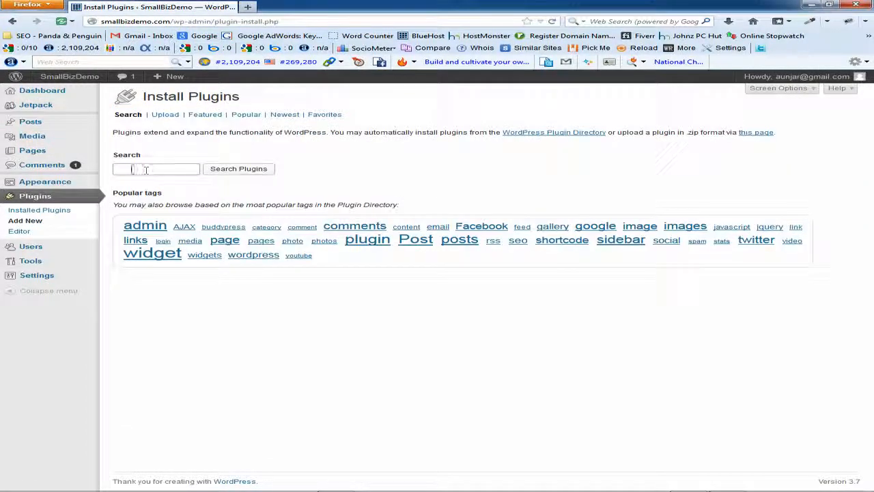
pyautogui.click(130, 169)
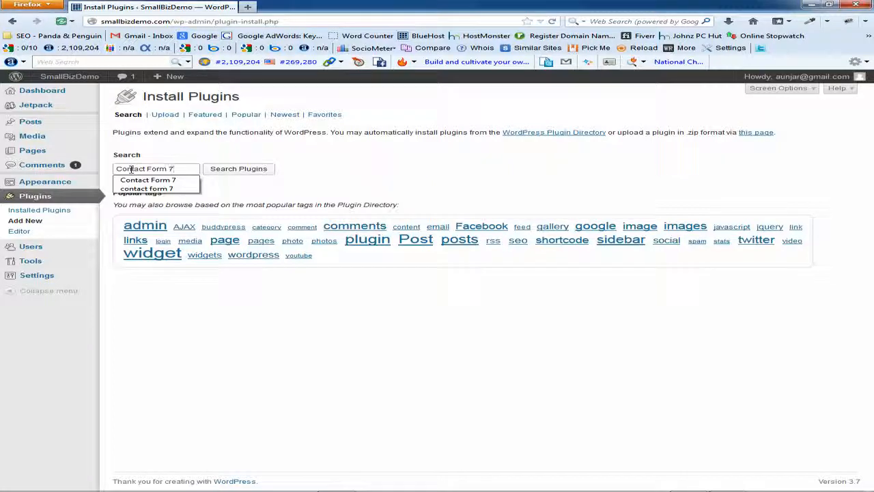
pyautogui.click(196, 154)
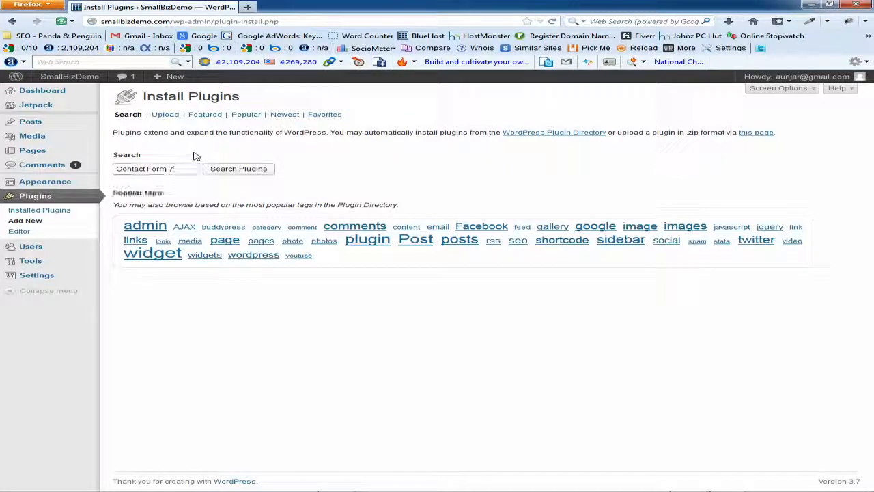
pyautogui.click(242, 171)
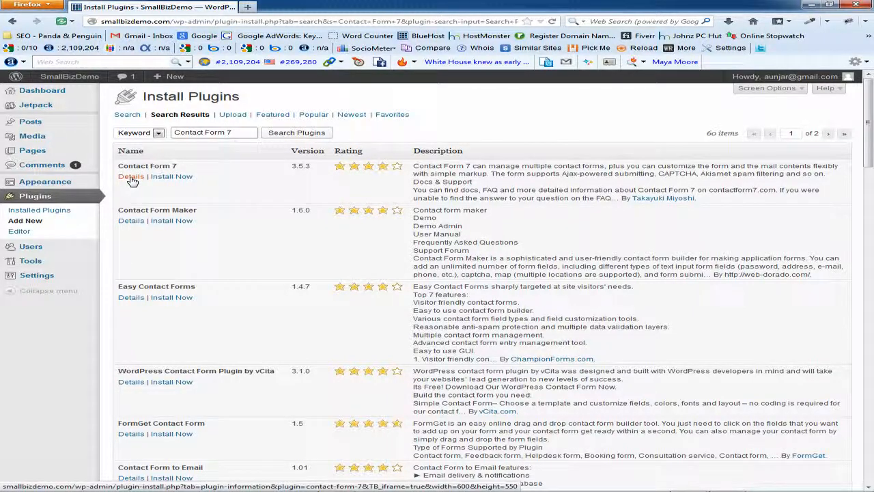
# - Review Contact Form 7's screenshots and description, then install version 3.5.3
pyautogui.click(132, 177)
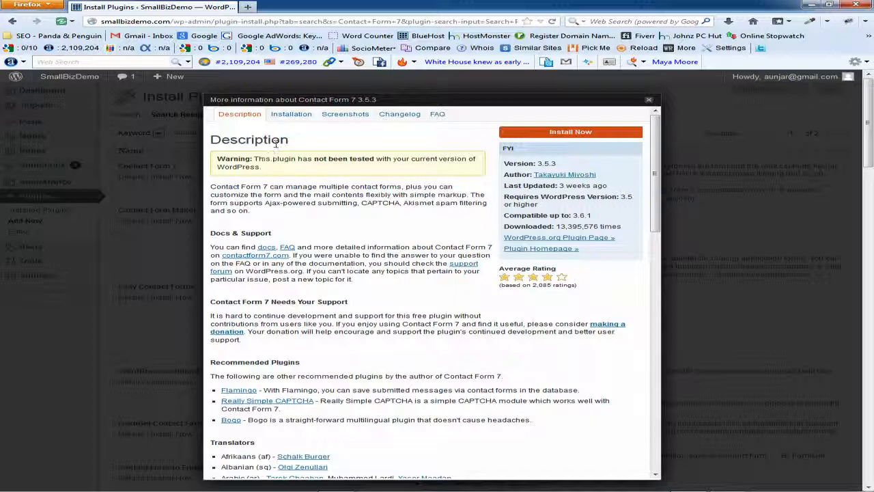
pyautogui.click(346, 114)
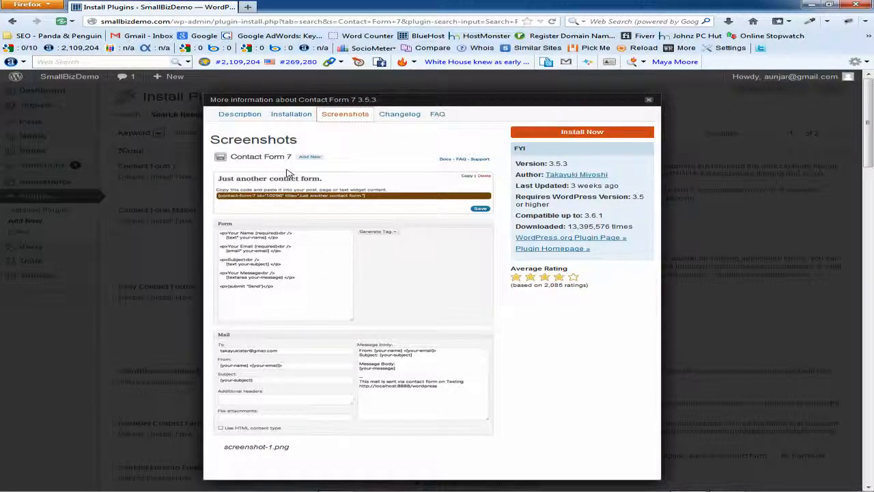
pyautogui.click(243, 115)
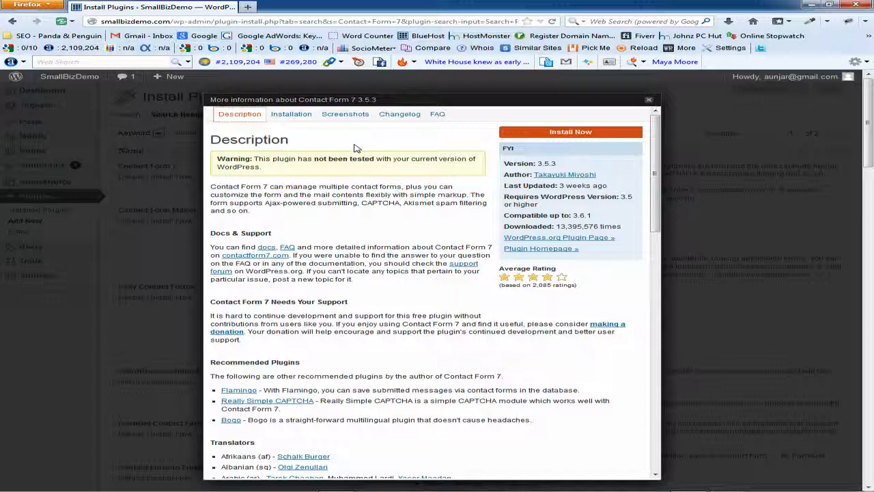
pyautogui.click(567, 136)
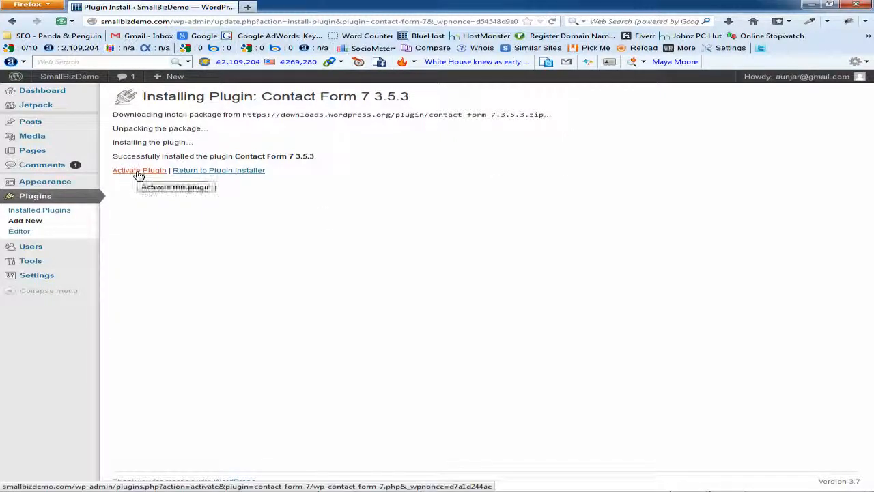
# - Return to the Plugin Installer and bring the Notepad plugin notes to the front
pyautogui.click(214, 172)
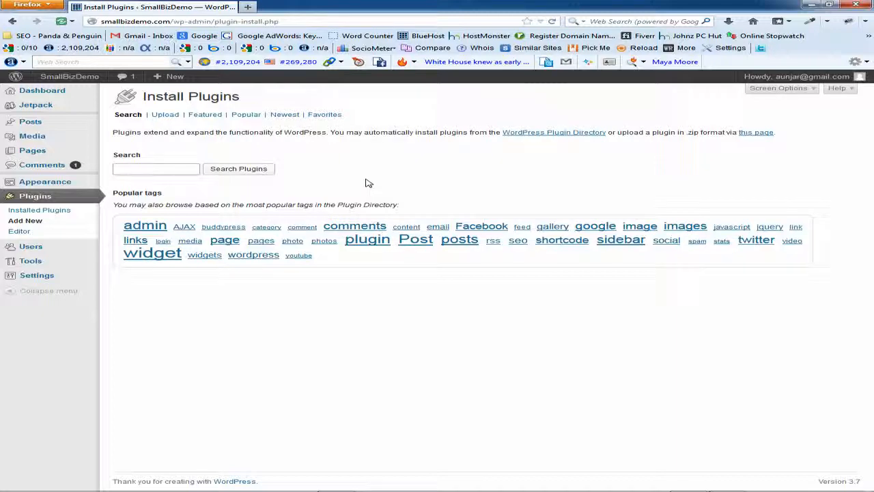
pyautogui.hotkey('alt', 'Tab')
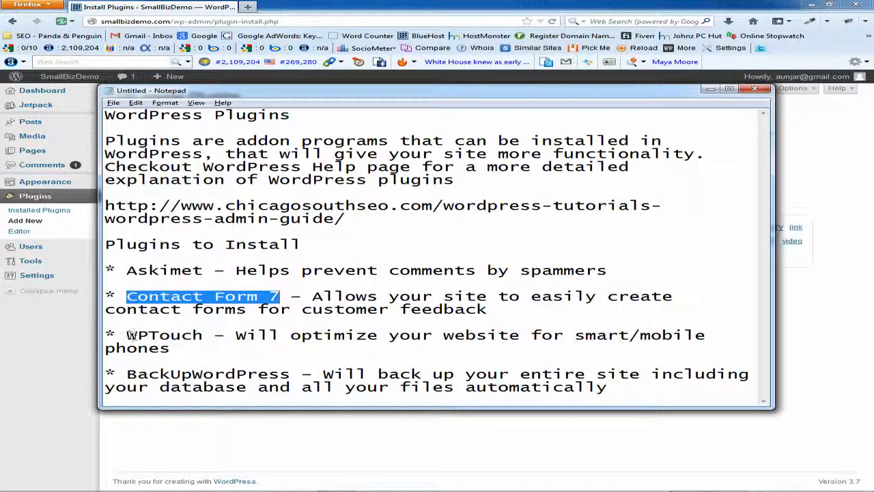
# - Highlight WPTouch in the notes, clear it, and switch back to the plugin installer
pyautogui.moveTo(127, 335); pyautogui.dragTo(204, 335)
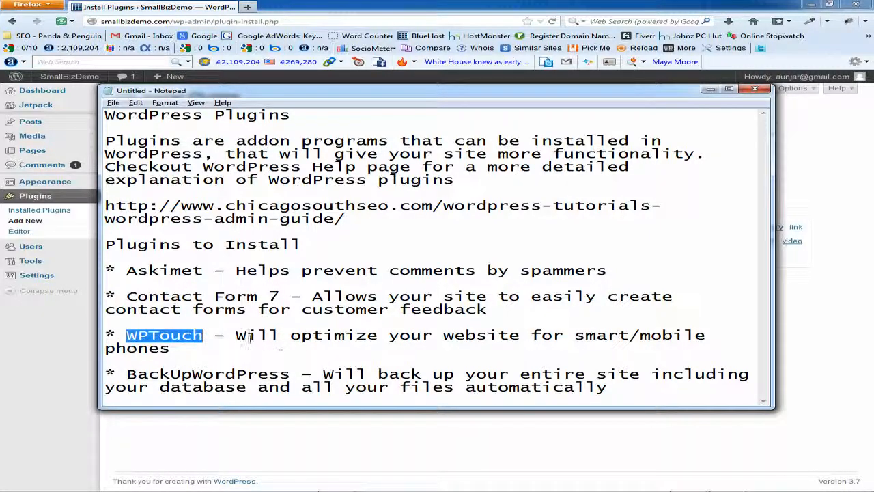
pyautogui.click(246, 336)
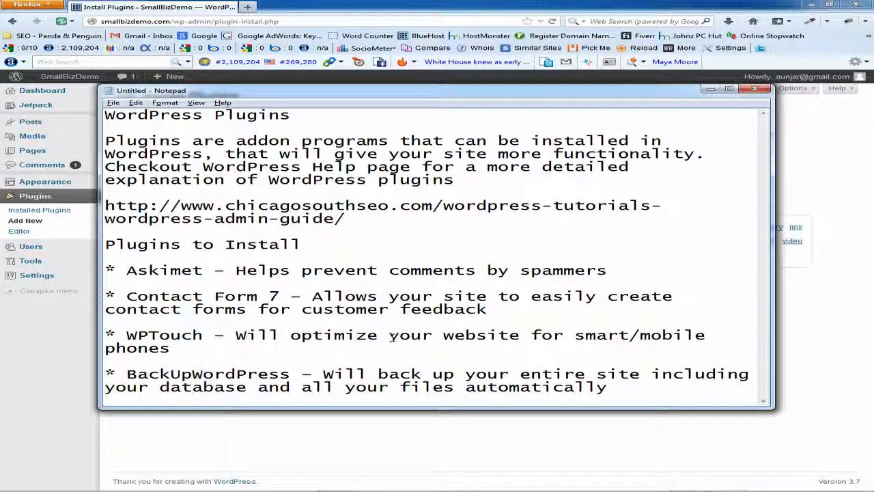
pyautogui.click(319, 80)
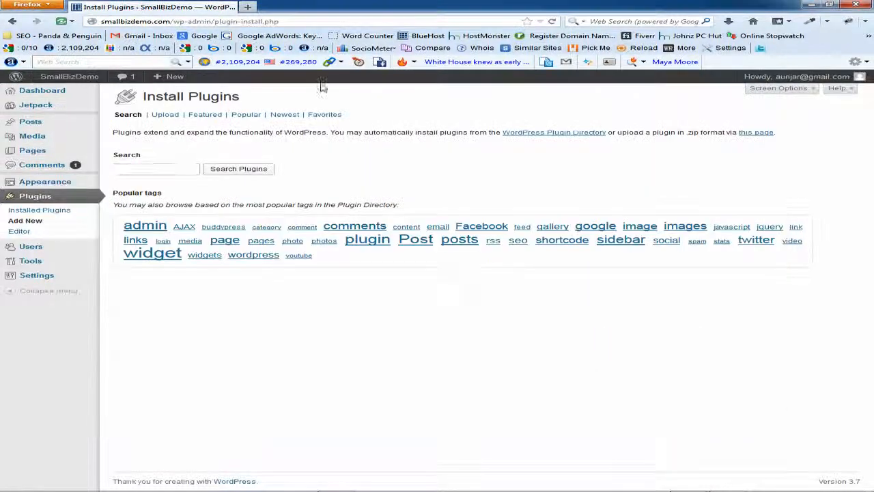
# - Enter 'WPTouch' in the plugin search box and run the directory search
pyautogui.click(149, 168)
pyautogui.write('WPTouch')
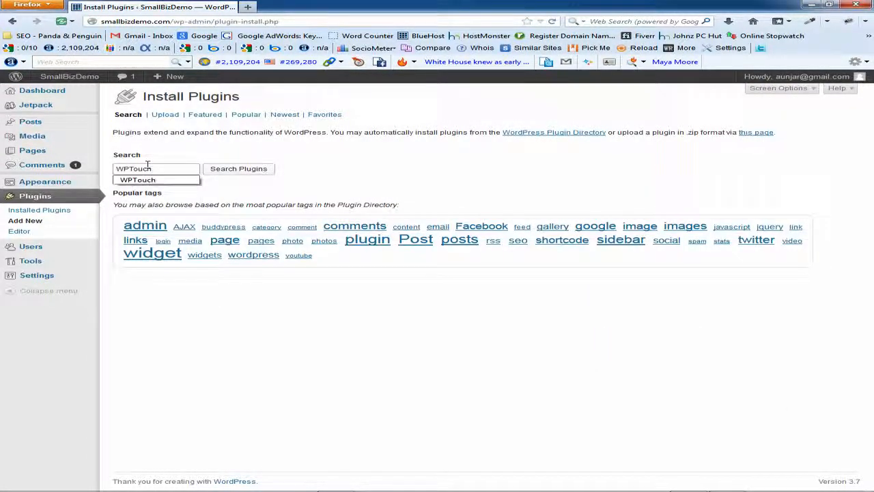
pyautogui.click(326, 180)
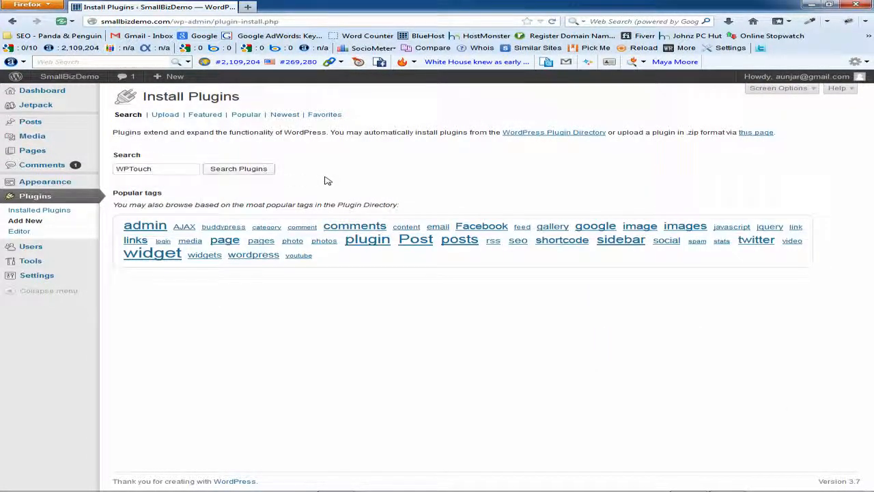
pyautogui.click(238, 169)
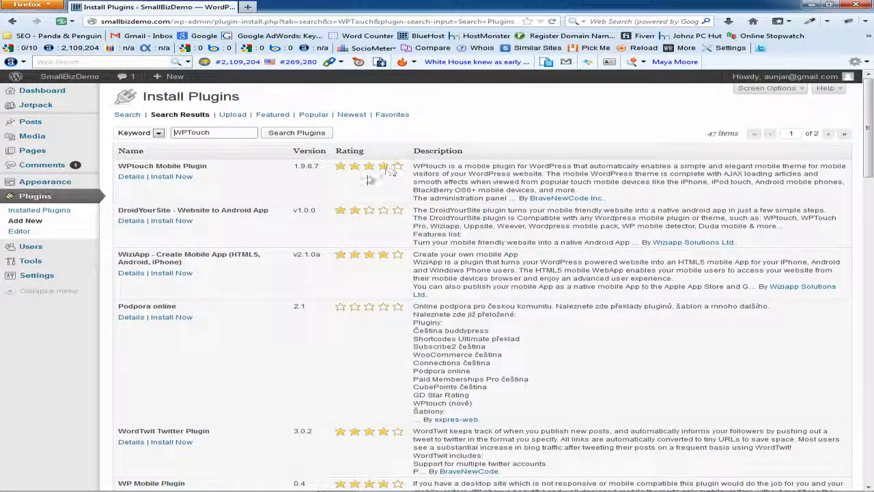
# - Browse the WPtouch Mobile Plugin's screenshots and description, then install version 1.9.8.7
pyautogui.click(131, 177)
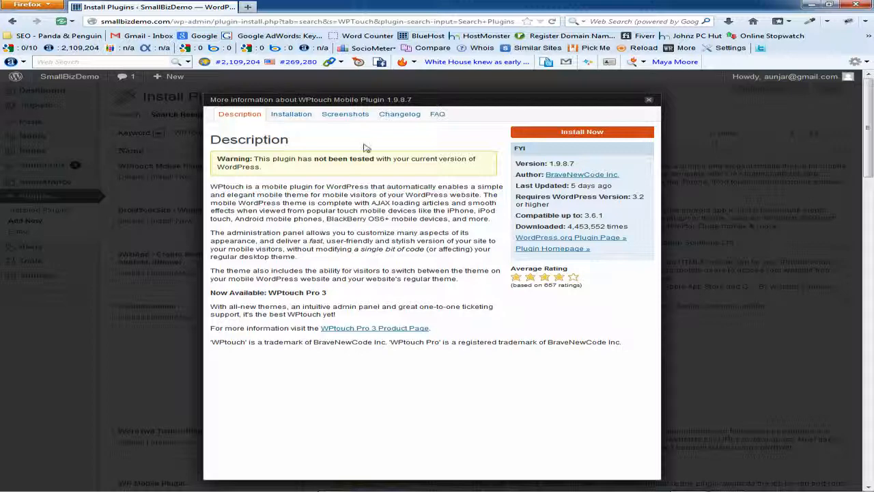
pyautogui.click(348, 115)
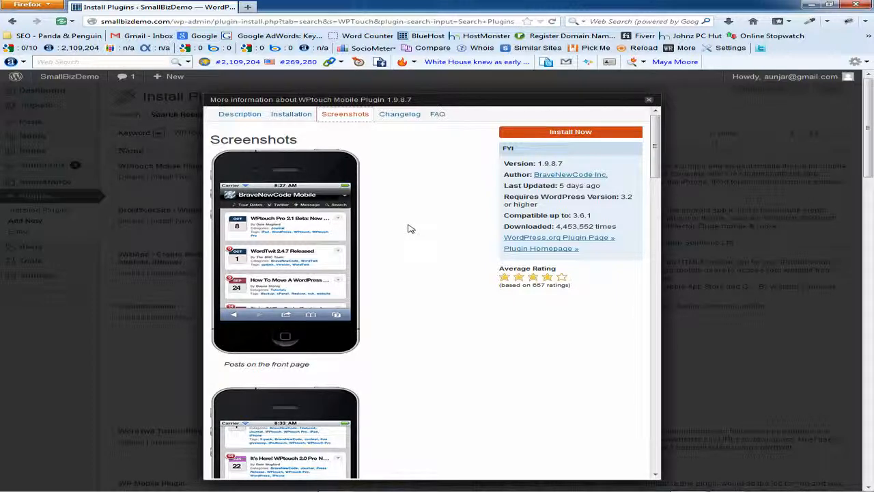
pyautogui.scroll(-8, 409, 229)
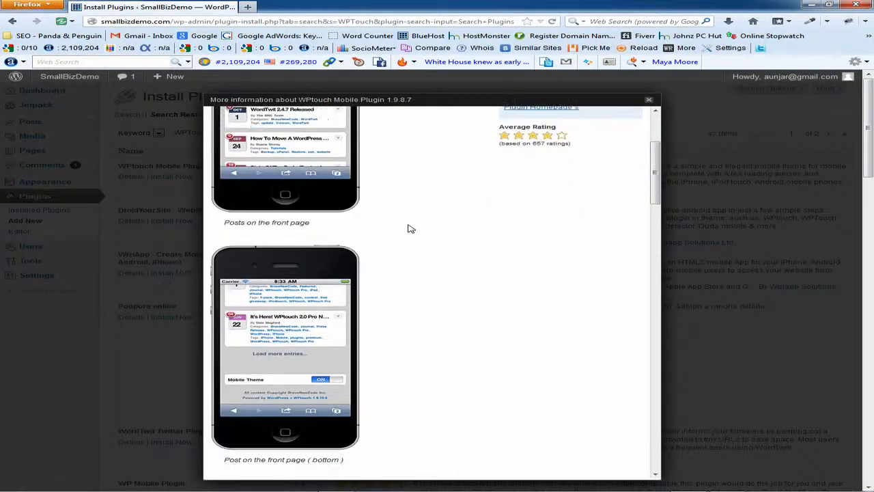
pyautogui.scroll(-2, 410, 228)
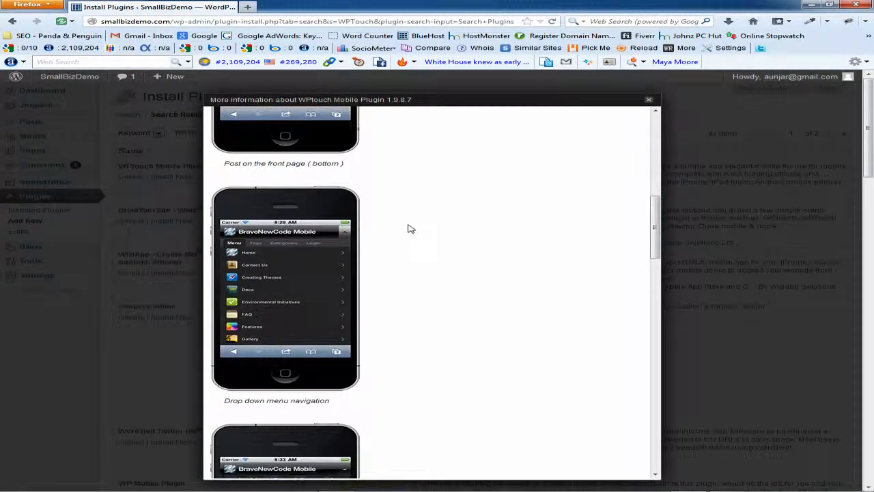
pyautogui.scroll(8, 410, 228)
pyautogui.scroll(2, 410, 228)
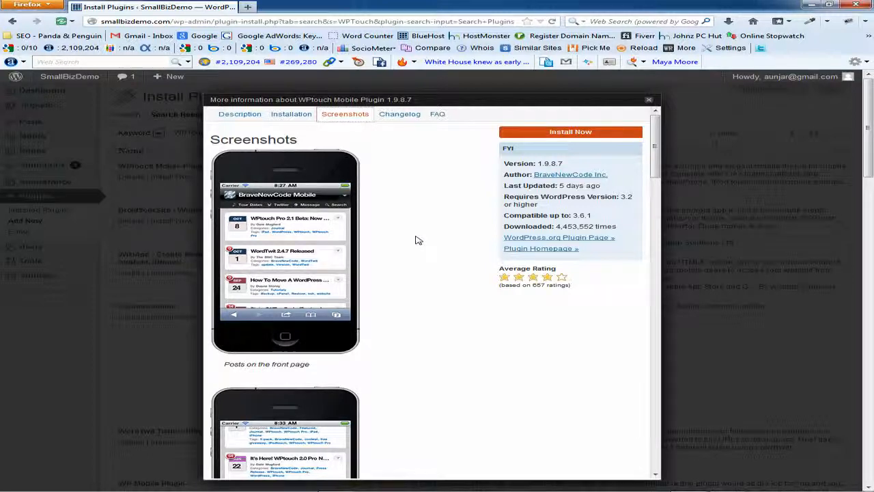
pyautogui.click(239, 115)
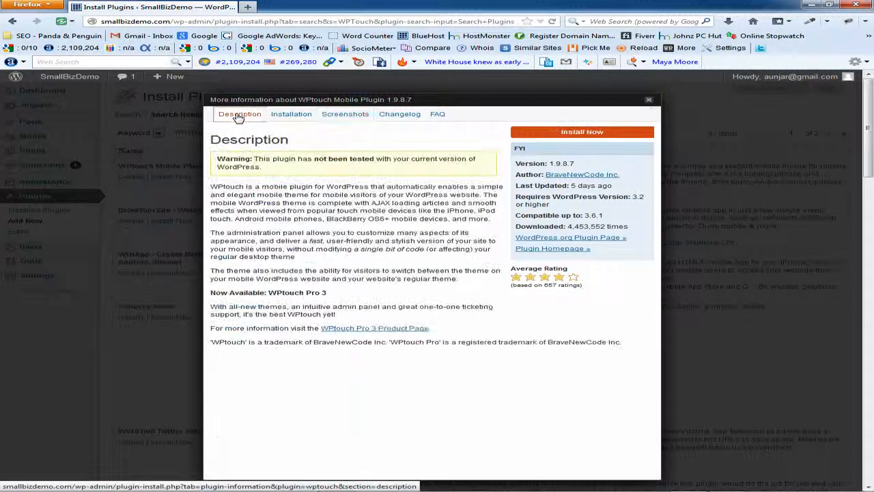
pyautogui.click(578, 132)
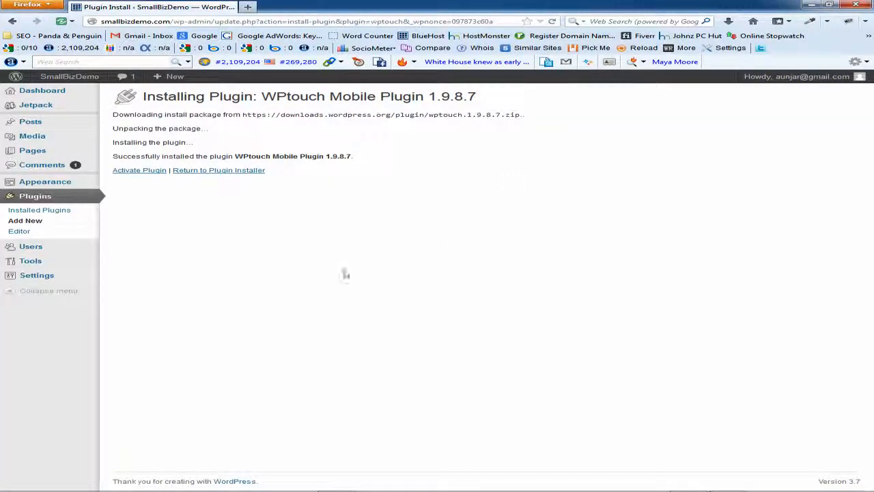
# - Return to the plugin installer once WPtouch Mobile Plugin 1.9.8.7 has finished installing
pyautogui.click(216, 172)
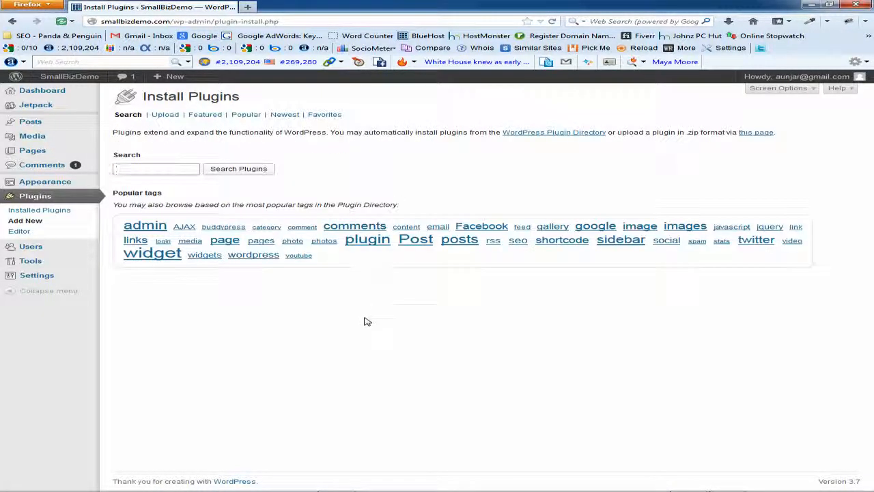
# - Copy the plugin name 'BackUpWordPress' from the last bullet of the Notepad plugin list
pyautogui.hotkey('alt', 'Tab')
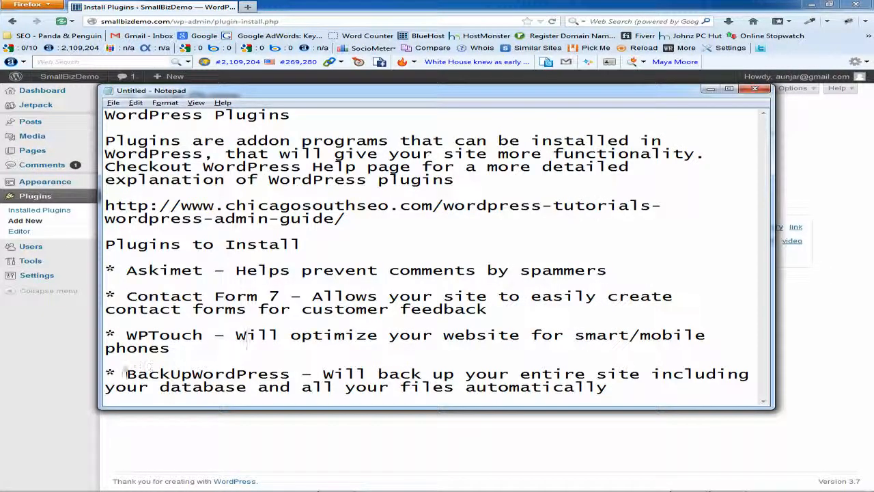
pyautogui.moveTo(126, 374); pyautogui.dragTo(292, 374)
pyautogui.hotkey('ctrl', 'c')
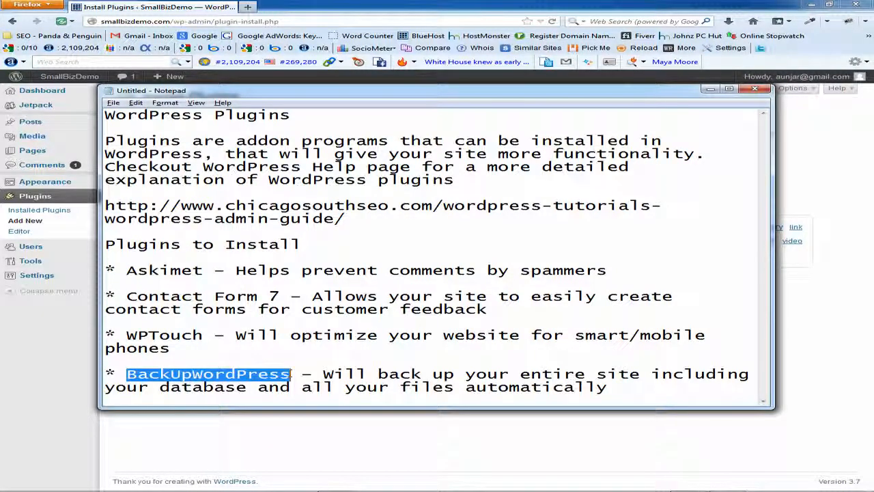
pyautogui.click(305, 374)
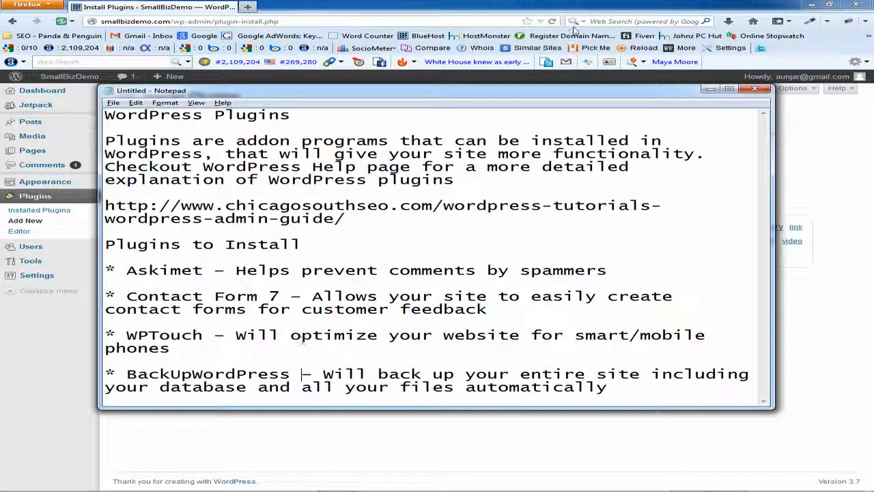
# - Search the plugin directory for 'BackUpWordPress' and open the BackUpWordPress 2.3.3 details
pyautogui.click(523, 6)
pyautogui.click(136, 170)
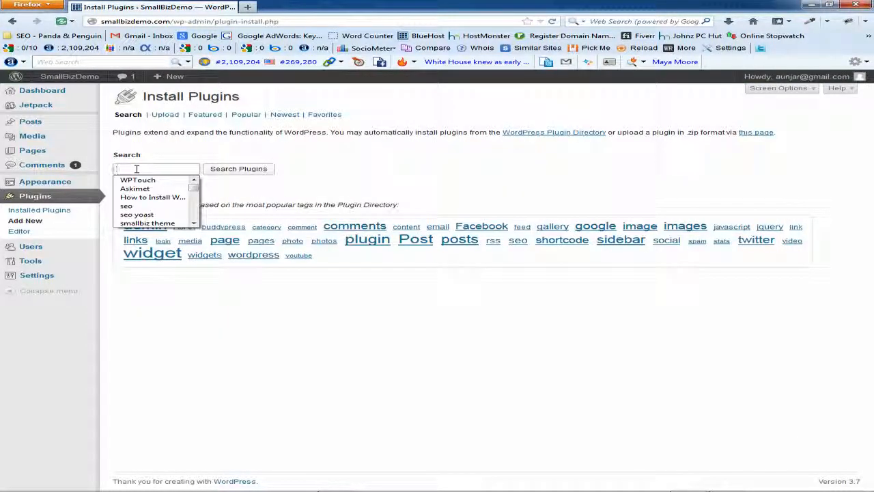
pyautogui.hotkey('ctrl', 'v')
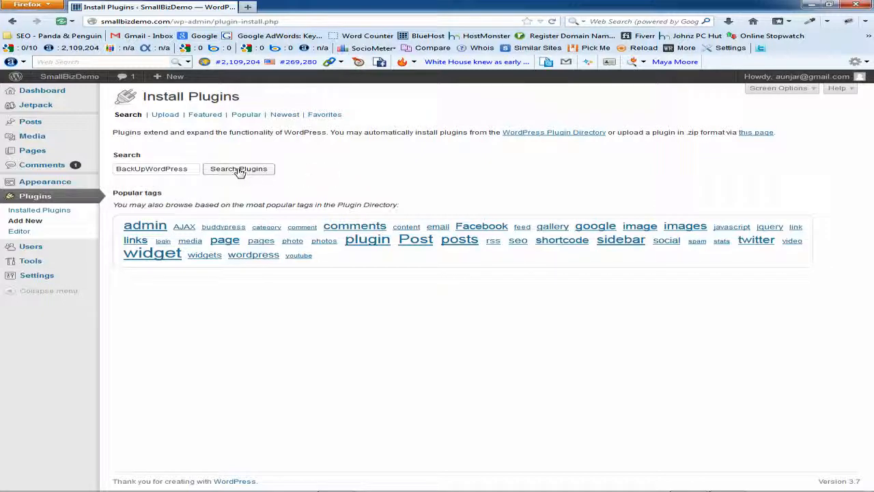
pyautogui.click(239, 169)
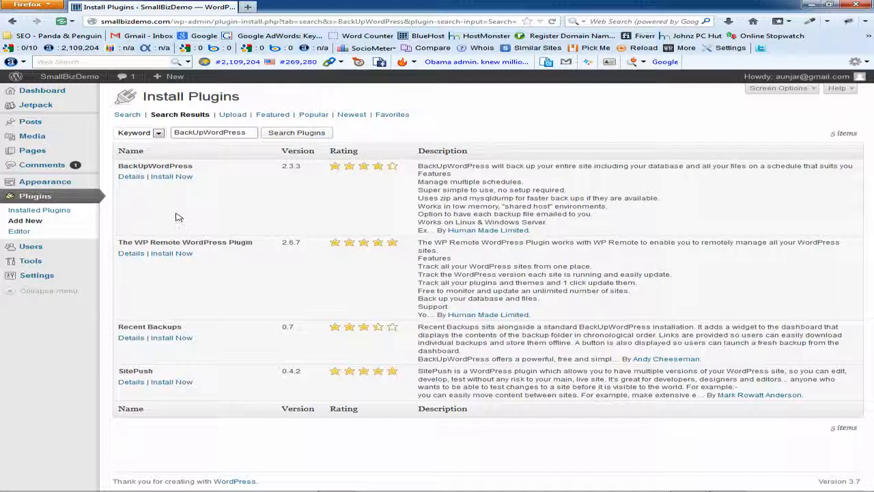
pyautogui.click(130, 177)
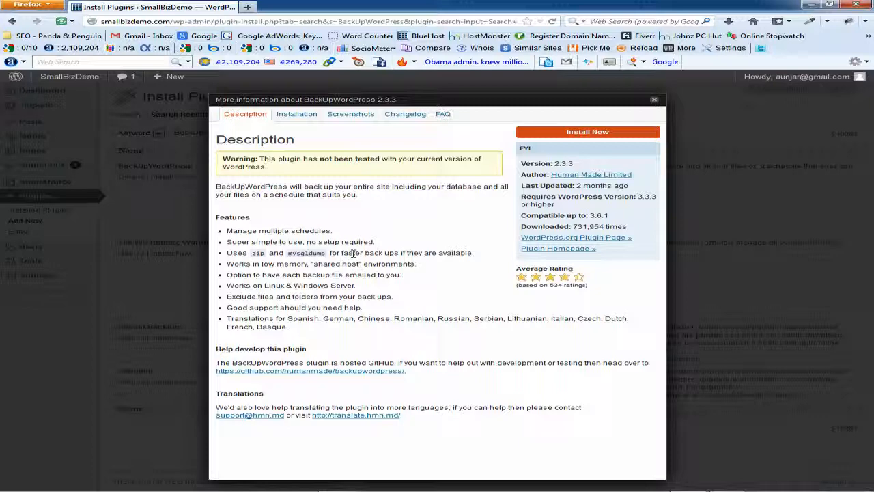
# - Look over BackUpWordPress's screenshots and description, then install version 2.3.3
pyautogui.click(351, 116)
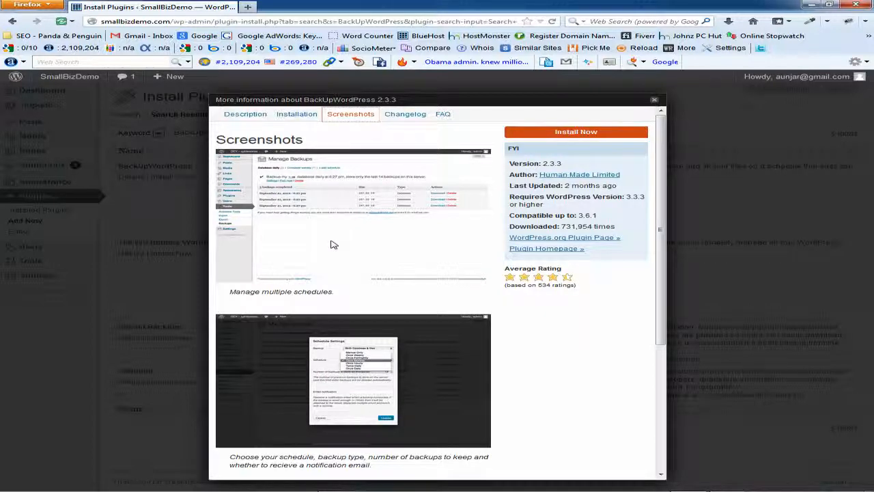
pyautogui.click(252, 116)
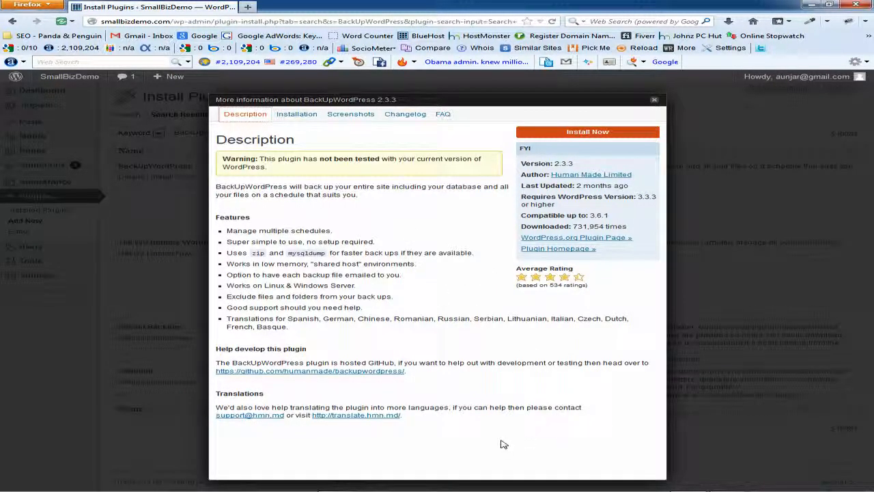
pyautogui.click(591, 134)
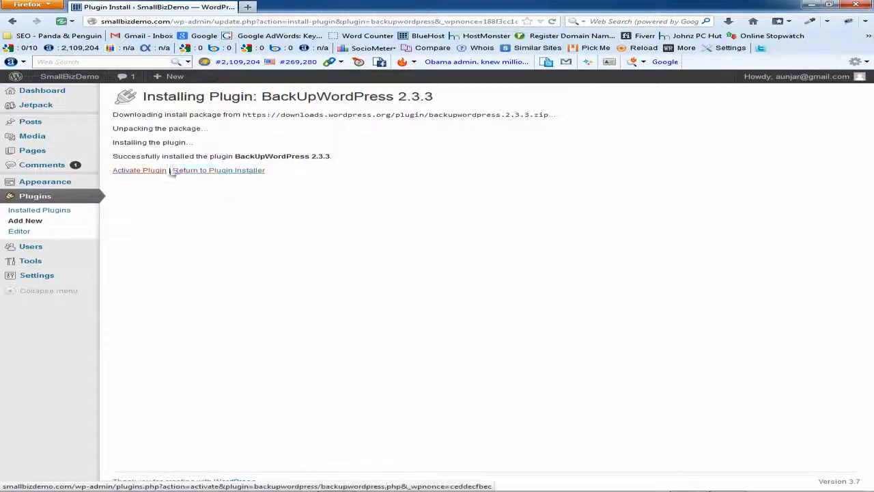
# - Go to Plugins > Installed Plugins to list all six inactive plugins
pyautogui.click(26, 214)
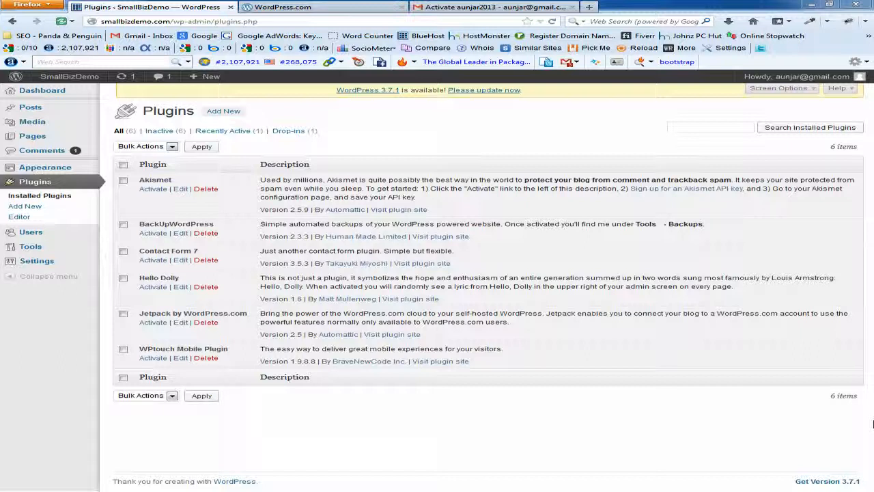
# - Activate the Akismet plugin and begin signing up for an Akismet API key
pyautogui.click(152, 194)
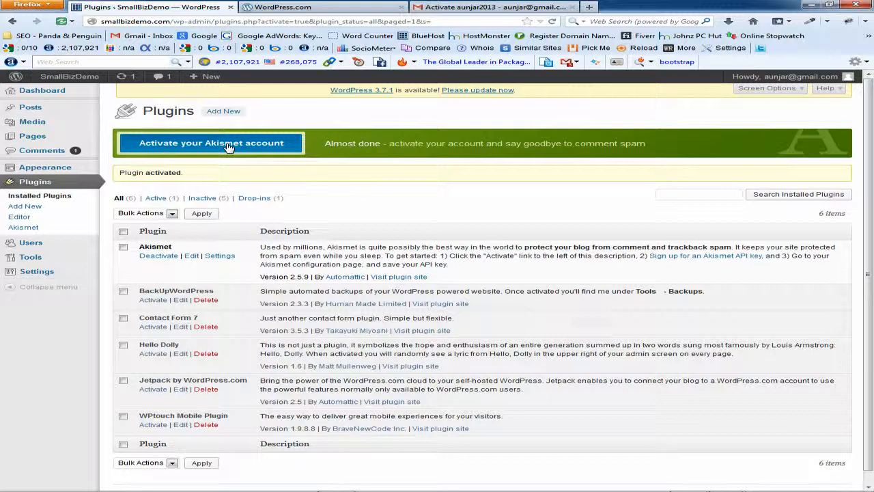
pyautogui.click(679, 257)
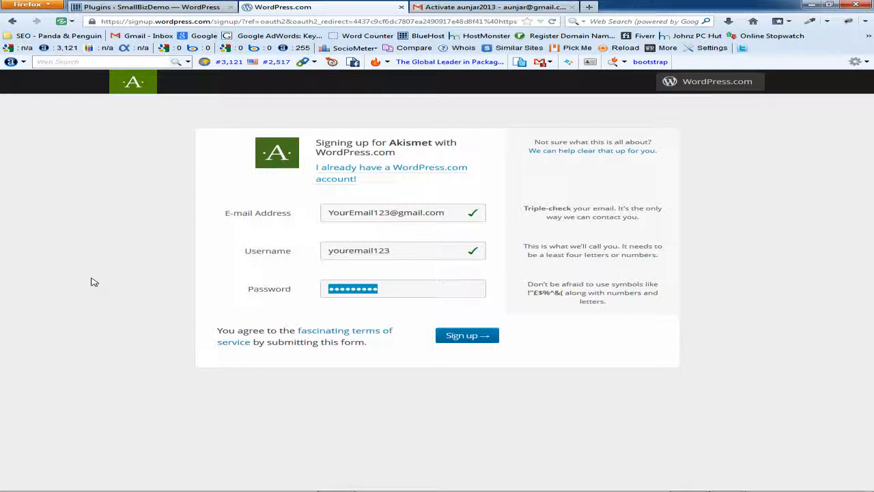
# - Switch to the Gmail tab showing the WordPress.com welcome email with its activation link
pyautogui.click(503, 9)
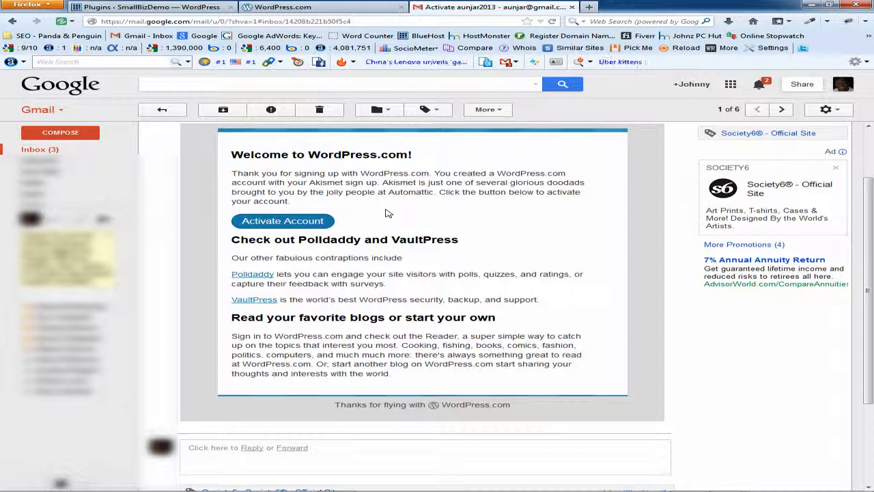
# - Use the welcome email's Activate Account button to activate the new WordPress.com account
pyautogui.click(290, 222)
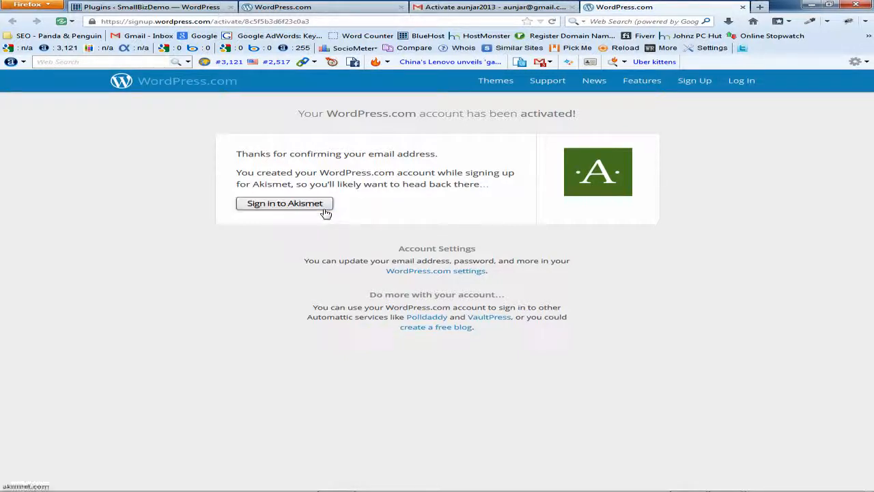
# - Follow 'Sign in to Akismet' from the confirmation page until akismet.com's home page loads
pyautogui.click(320, 216)
pyautogui.click(331, 211)
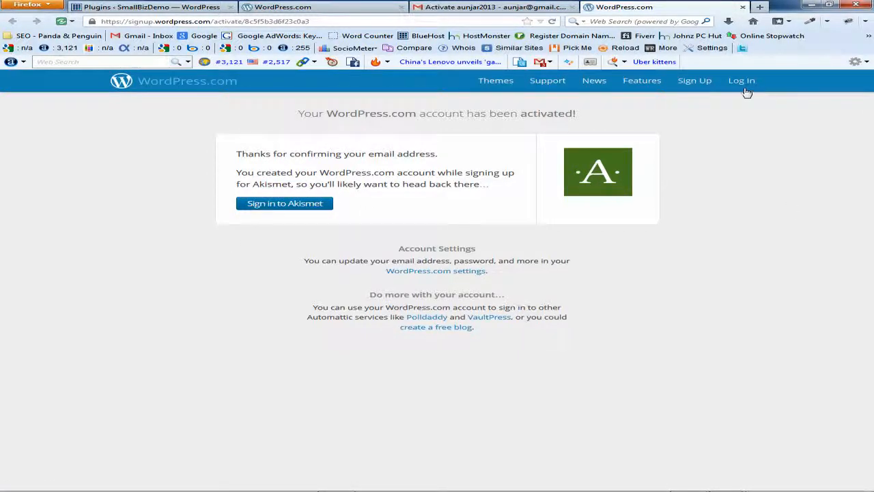
pyautogui.click(303, 207)
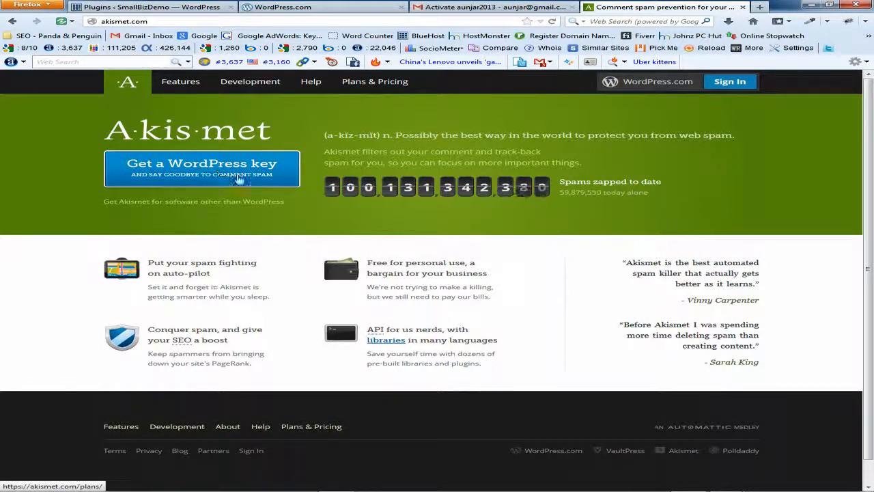
# - Open the Akismet sign-in page via Sign In in the top bar
pyautogui.click(737, 86)
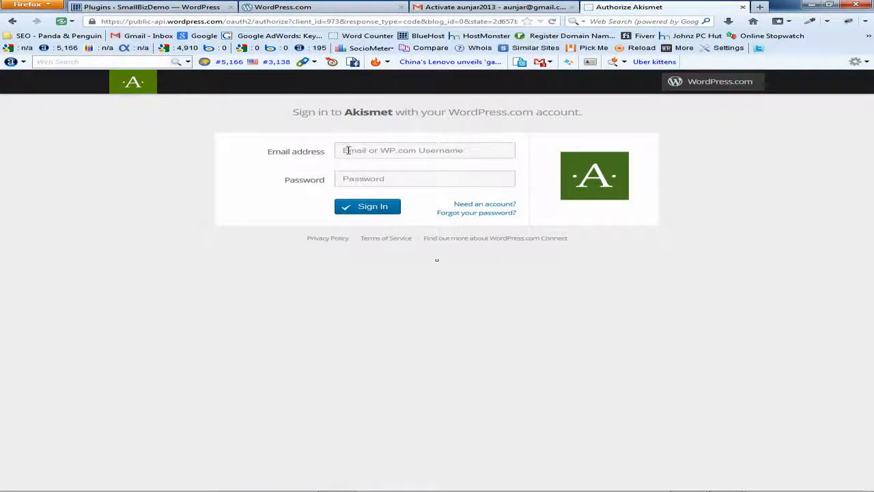
# - Sign in to Akismet with the WordPress.com account's username and password
pyautogui.click(348, 151)
pyautogui.write('aunjar2013')
pyautogui.click(362, 173)
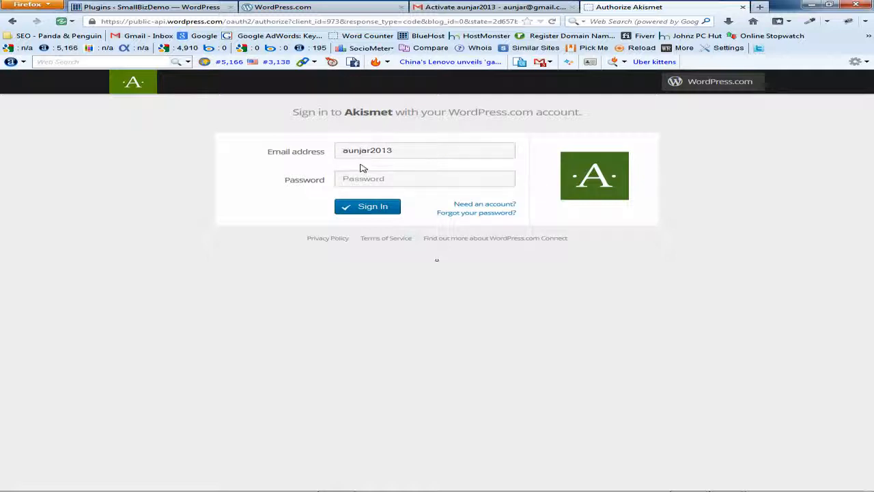
pyautogui.write('•••••••••••')
pyautogui.click(376, 210)
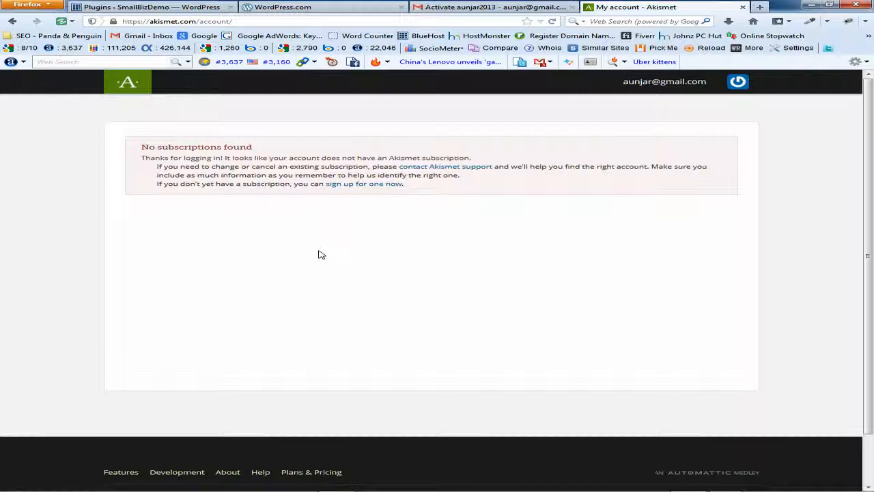
# - Follow the 'sign up for one now' link and scroll to view the API key plans
pyautogui.click(364, 184)
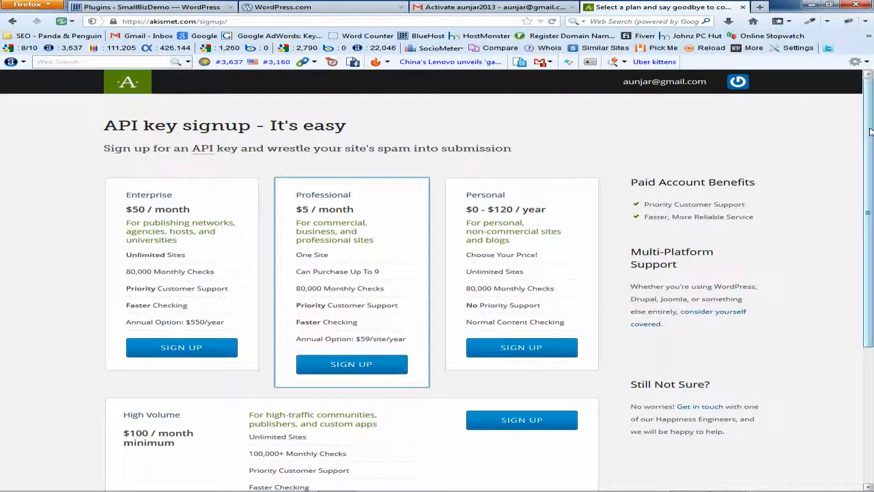
pyautogui.scroll(-1, 872, 148)
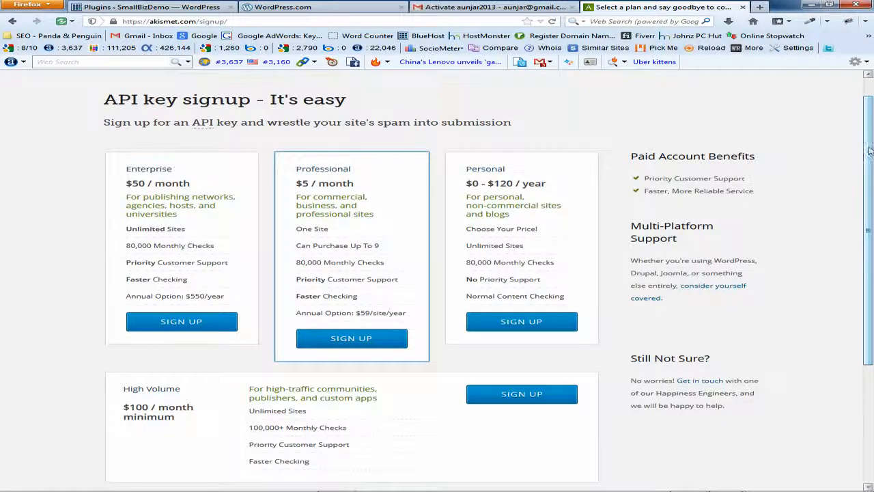
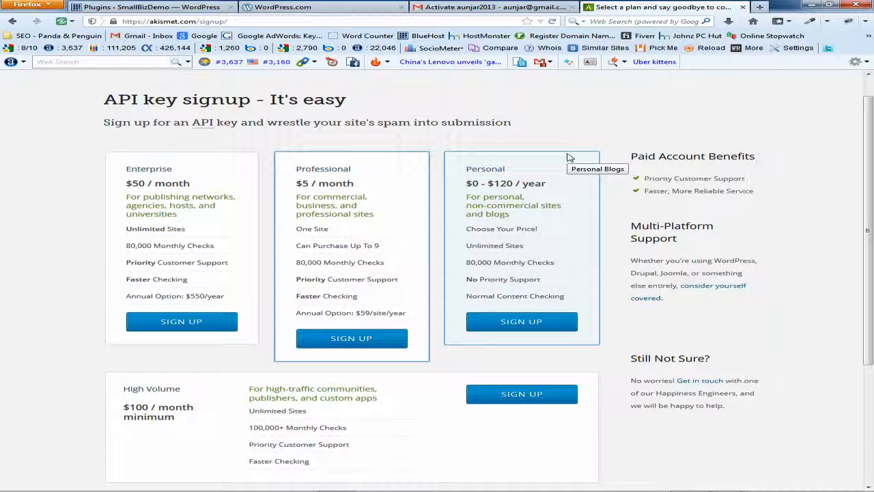
# - Pick Akismet's Personal plan, slide the yearly contribution to $66, then return to plan choices
pyautogui.click(521, 324)
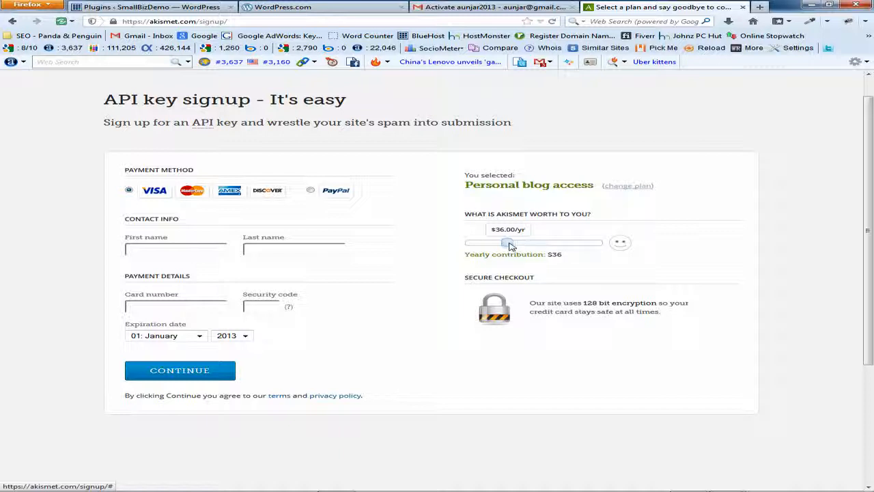
pyautogui.moveTo(508, 246); pyautogui.dragTo(469, 246)
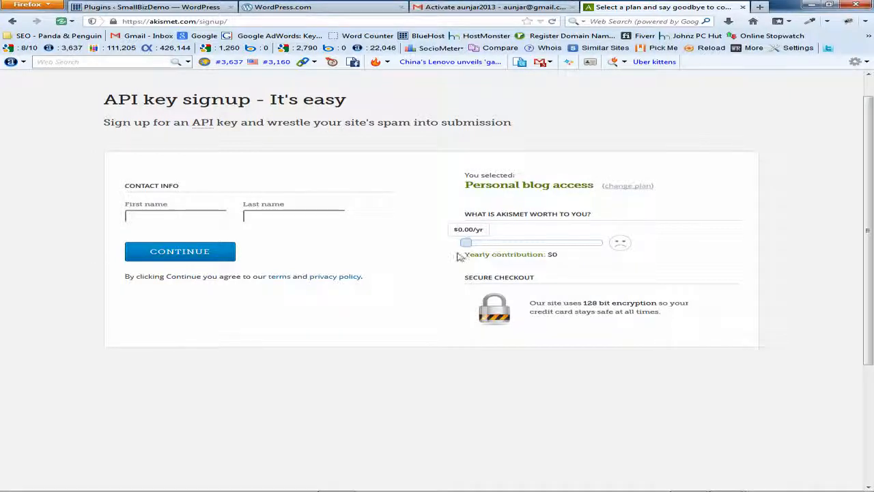
pyautogui.moveTo(466, 243); pyautogui.dragTo(607, 248)
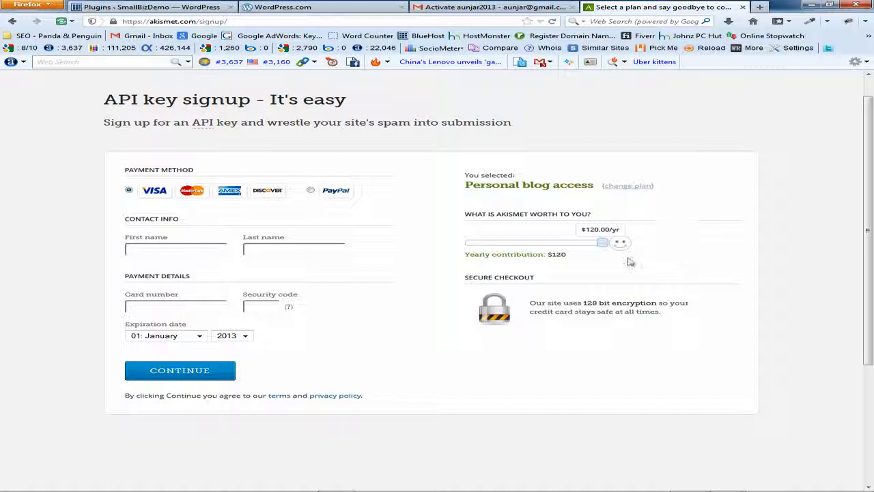
pyautogui.moveTo(604, 243); pyautogui.dragTo(464, 244)
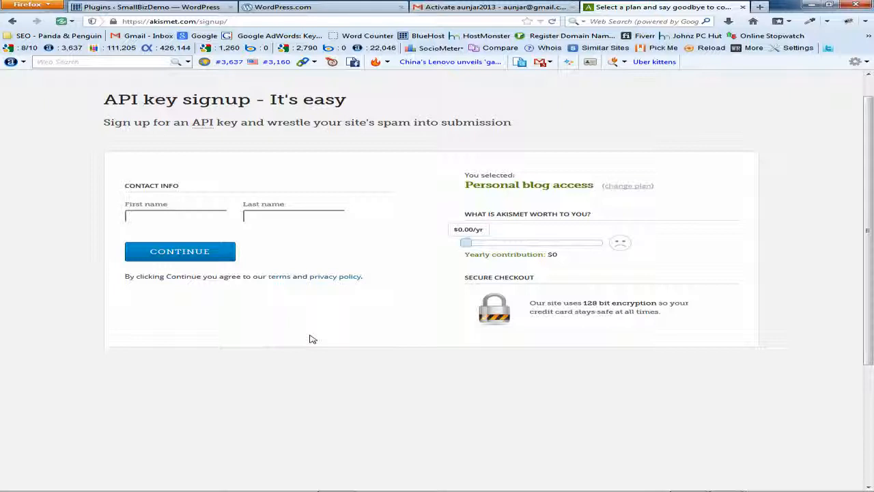
pyautogui.click(625, 187)
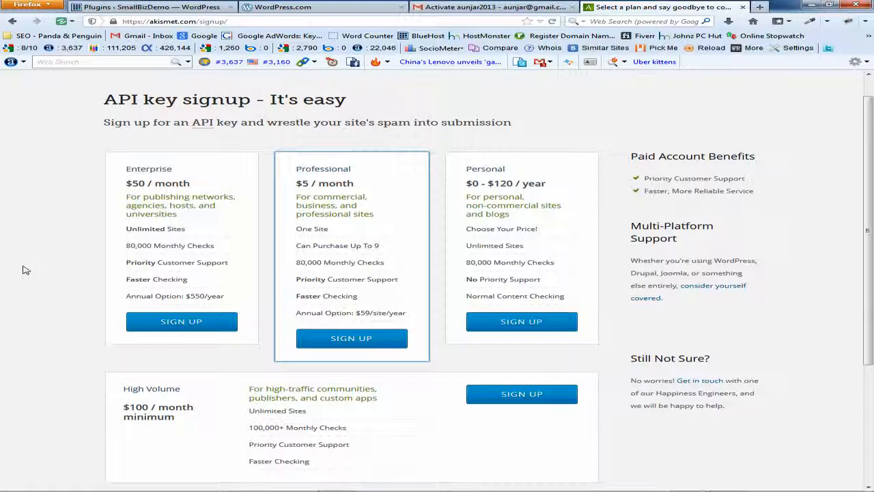
# - On Akismet Settings, choose 'I already have a key', paste the API key and save
pyautogui.click(153, 7)
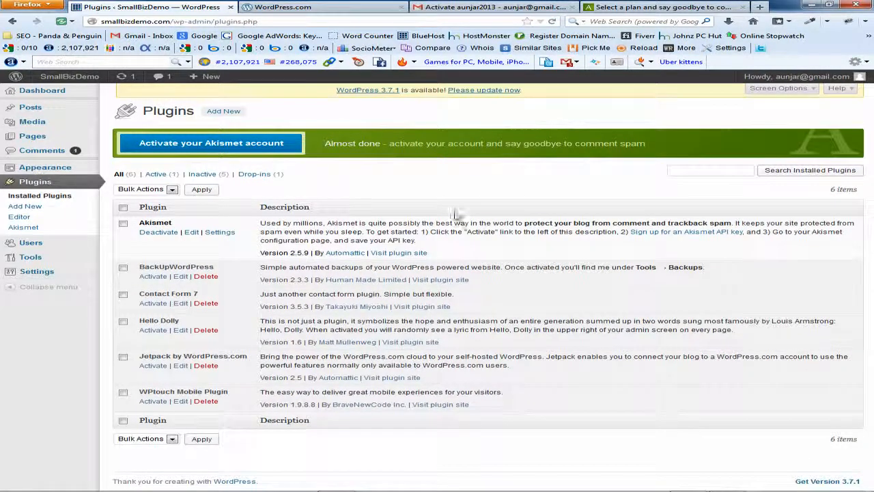
pyautogui.click(219, 236)
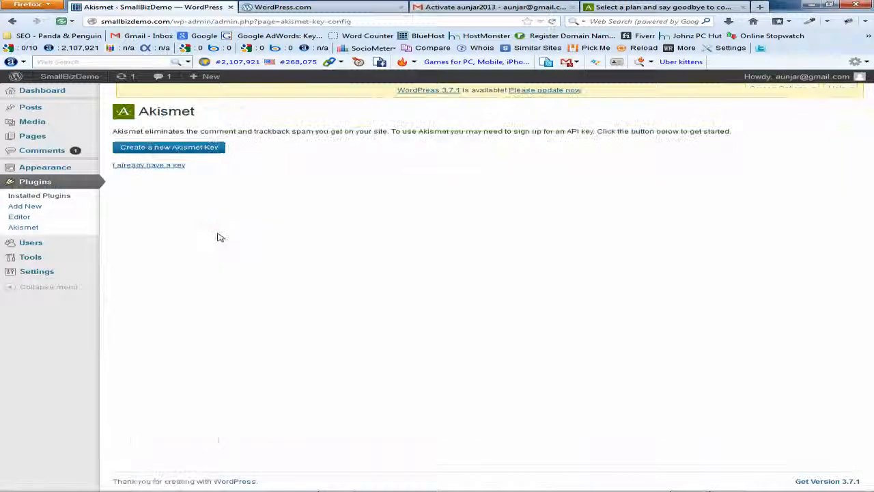
pyautogui.click(147, 168)
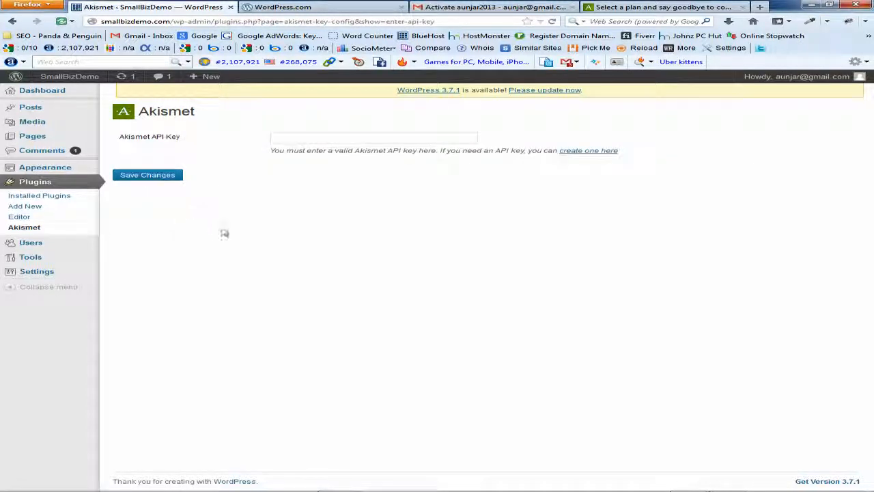
pyautogui.click(289, 138)
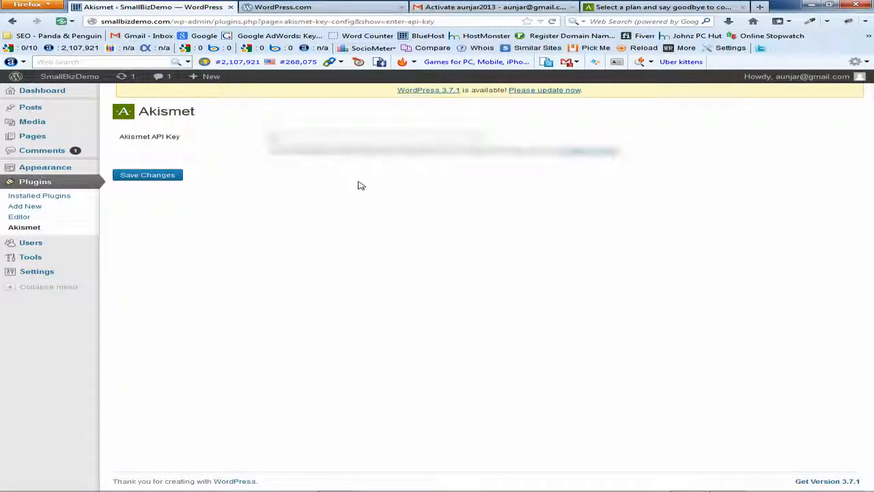
pyautogui.hotkey('ctrl', 'v')
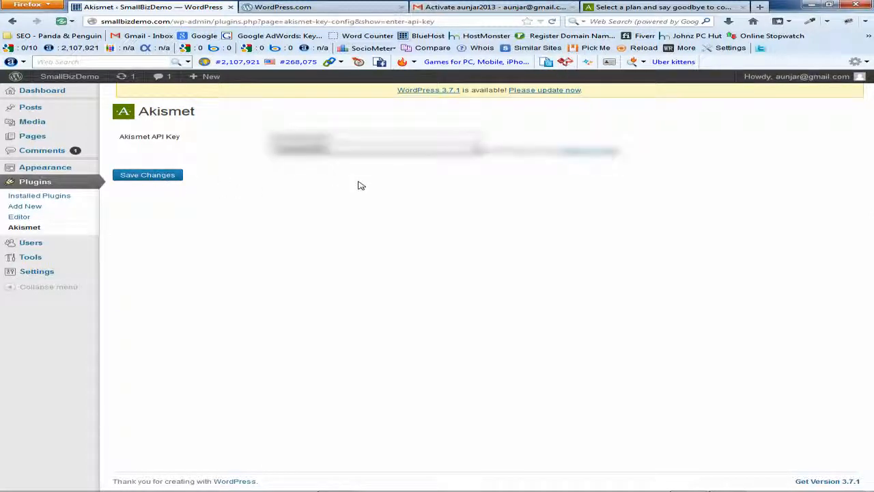
pyautogui.click(373, 179)
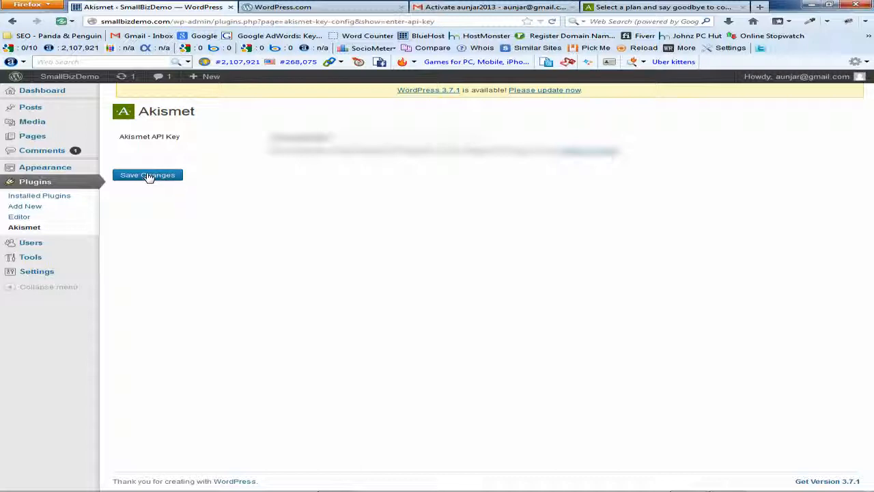
pyautogui.click(149, 176)
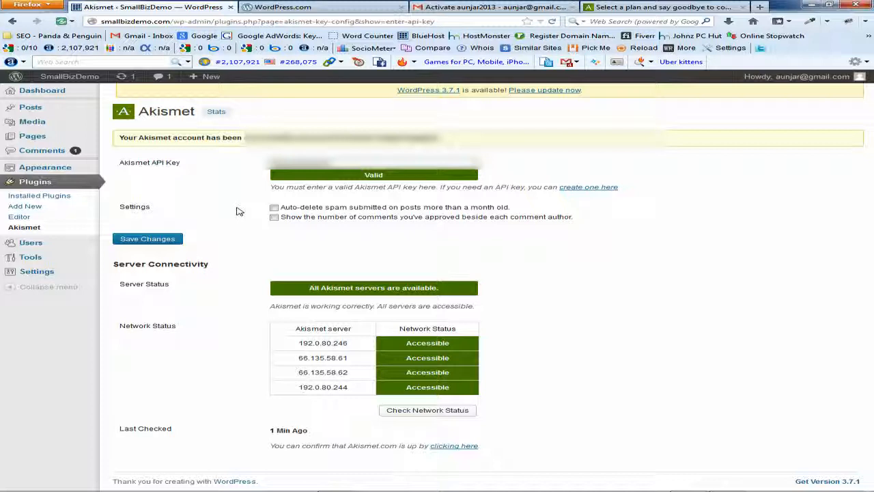
# - Enable auto-deleting spam submitted on posts more than a month old
pyautogui.click(274, 208)
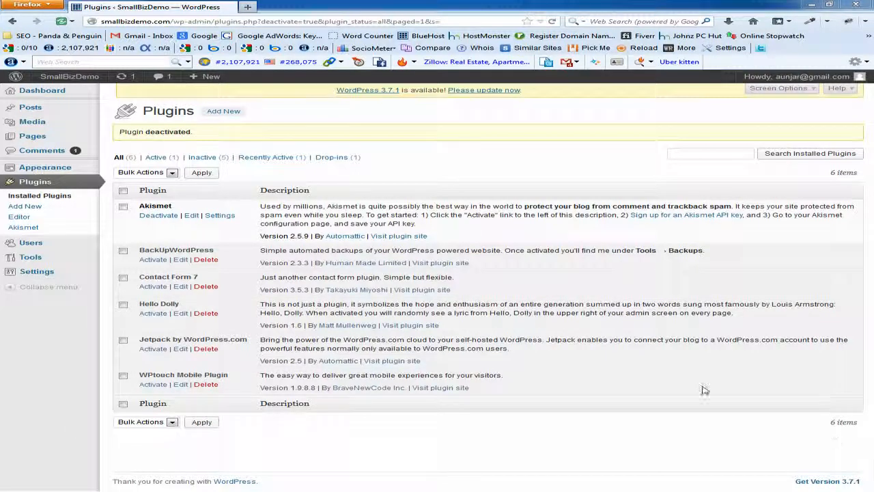
# - Activate Contact Form 7 from the Installed Plugins list
pyautogui.moveTo(141, 281); pyautogui.dragTo(199, 280)
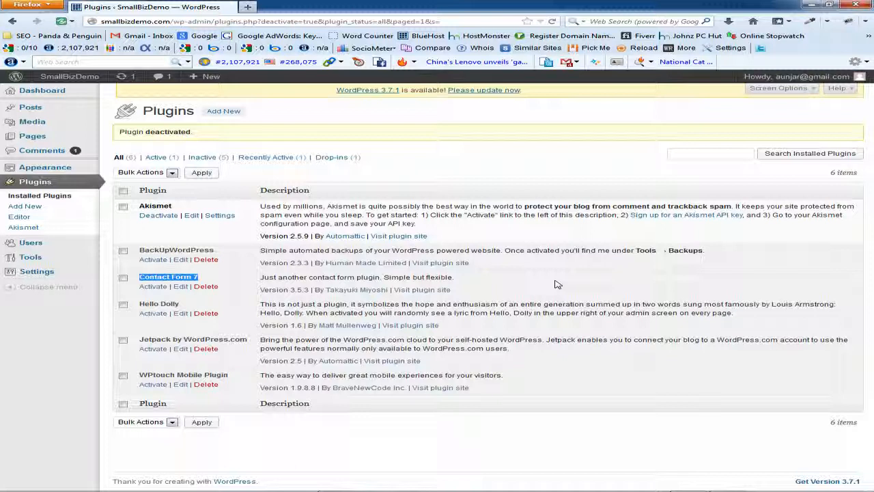
pyautogui.click(153, 287)
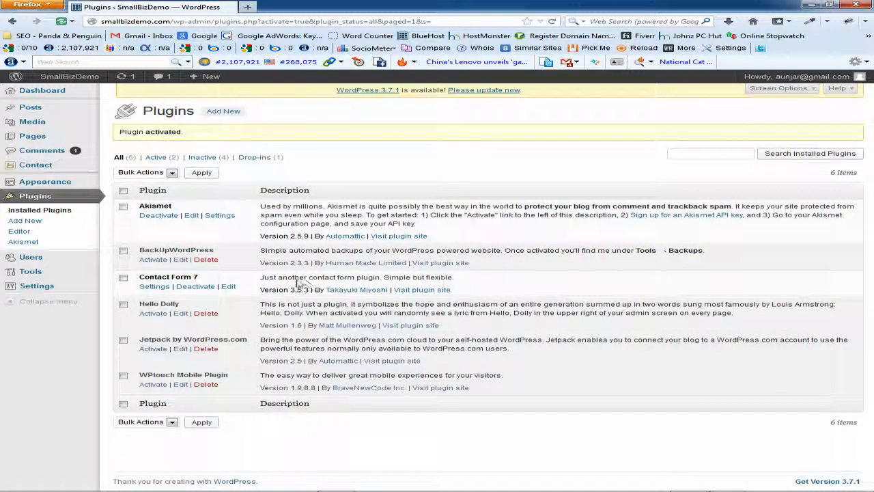
# - Open Contact form 1 from Contact Form 7's settings and scroll through its Form and Mail sections
pyautogui.click(154, 287)
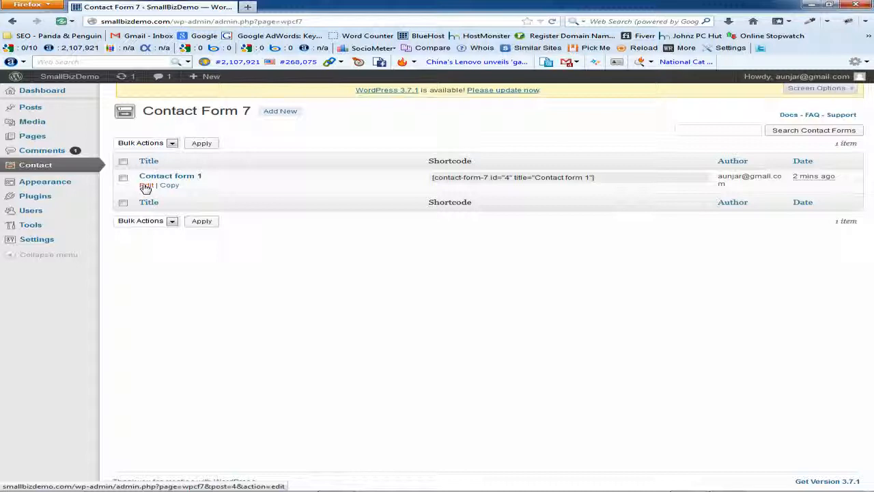
pyautogui.click(146, 187)
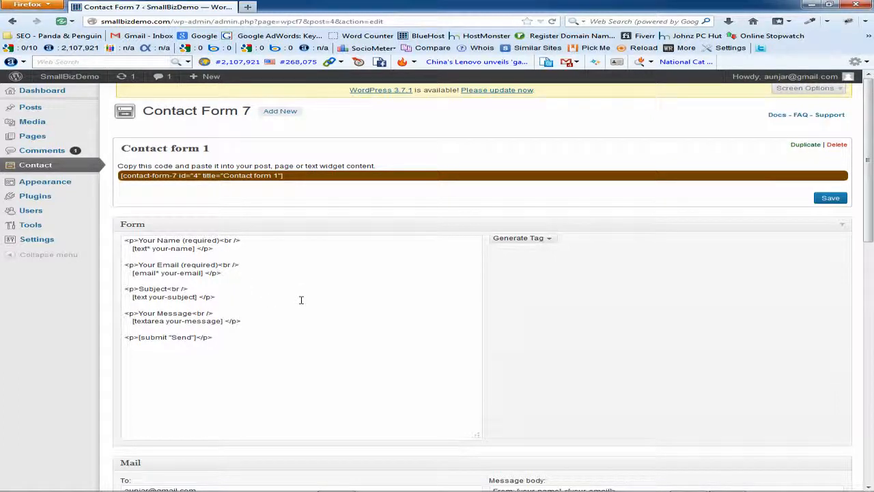
pyautogui.scroll(-5, 300, 299)
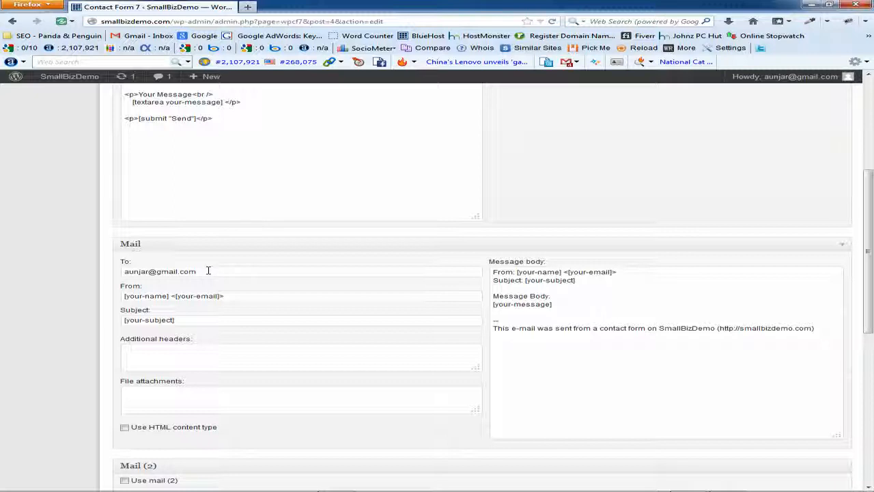
pyautogui.scroll(6, 235, 270)
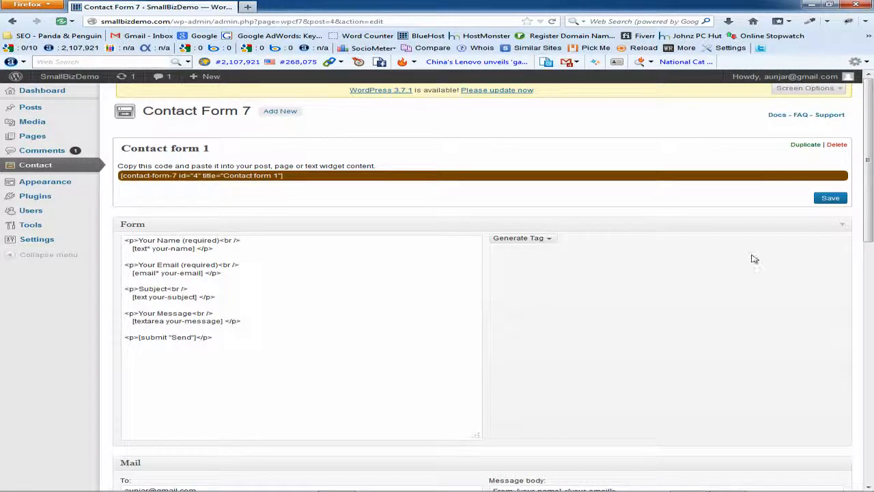
# - Save Contact form 1, then return to Installed Plugins and Contact Form 7's Settings link
pyautogui.click(831, 200)
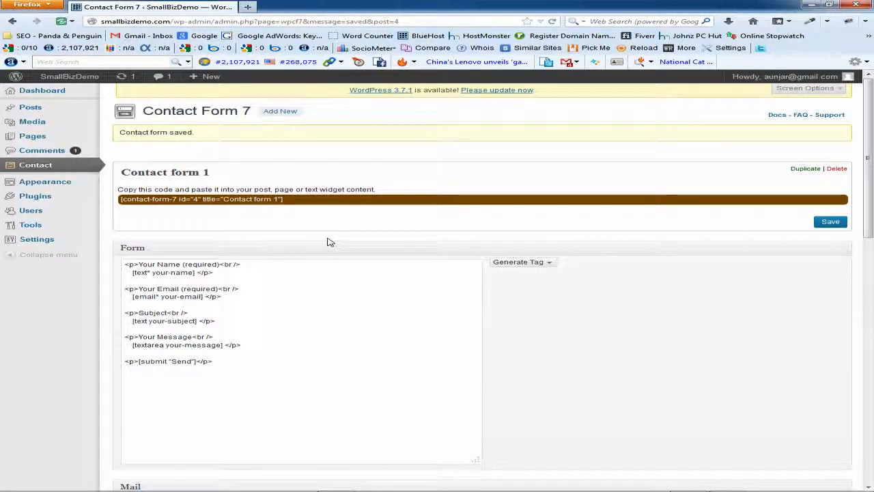
pyautogui.moveTo(63, 245)
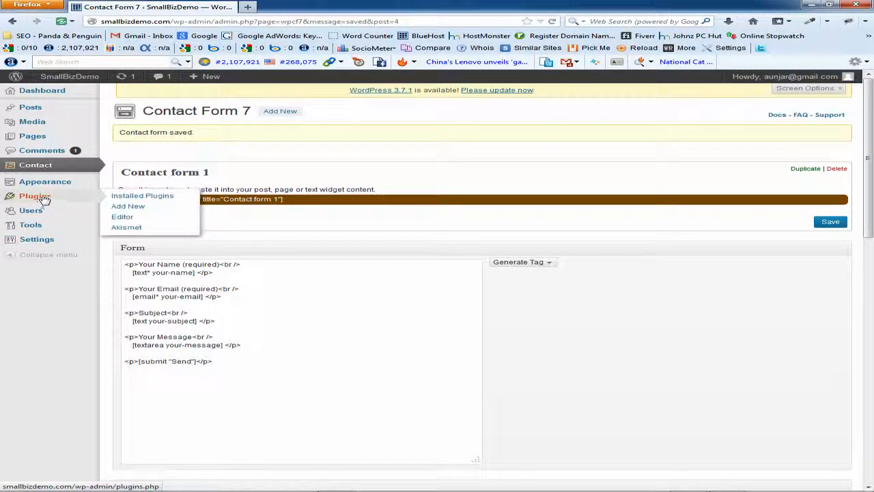
pyautogui.click(142, 197)
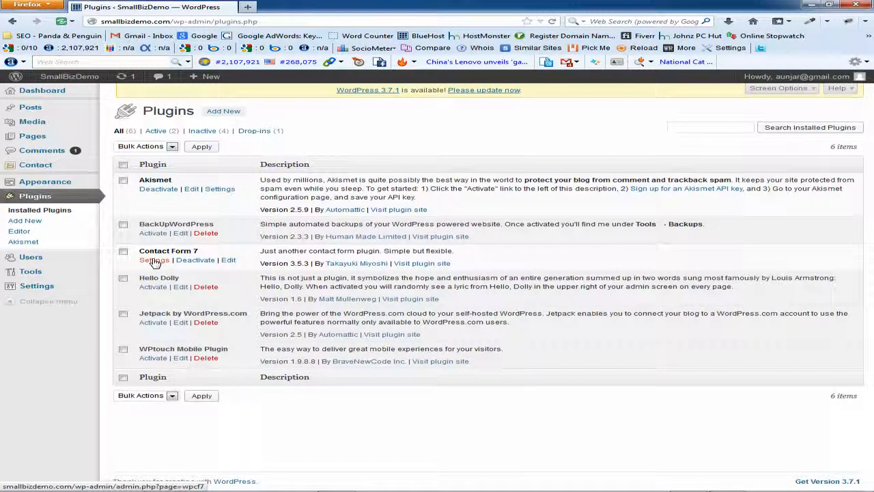
pyautogui.click(154, 261)
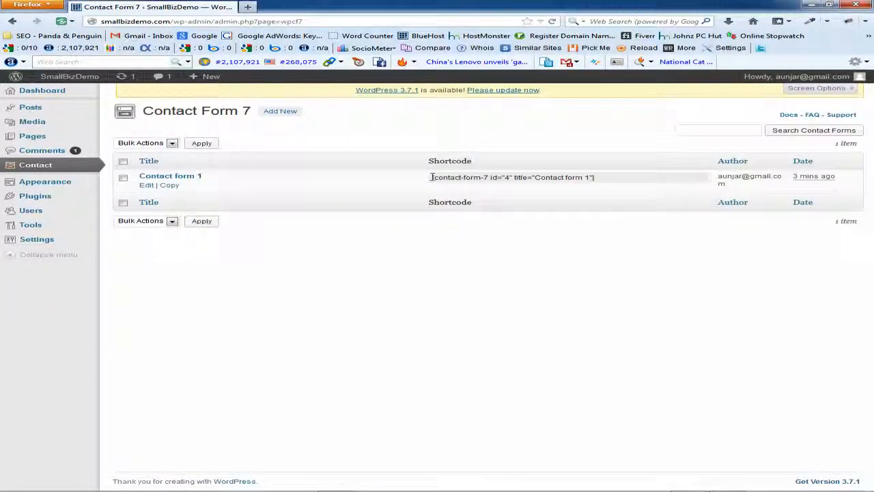
pyautogui.moveTo(431, 177); pyautogui.dragTo(610, 179)
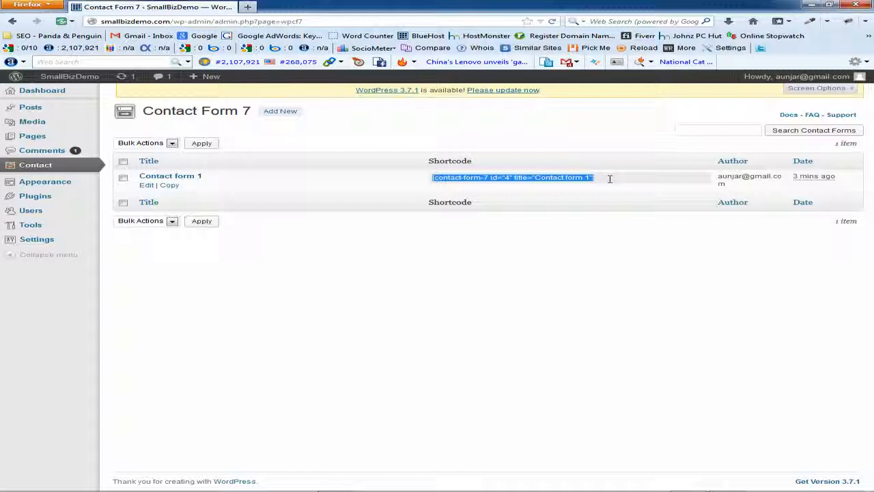
pyautogui.click(543, 248)
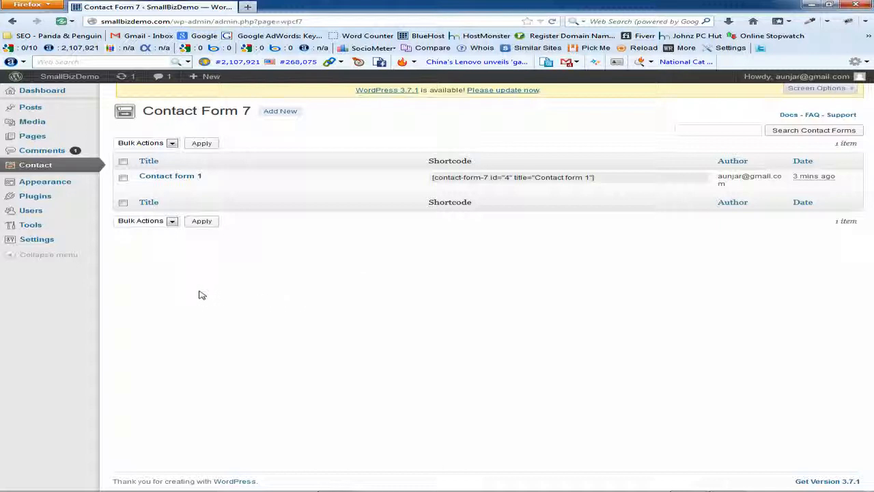
pyautogui.moveTo(49, 199)
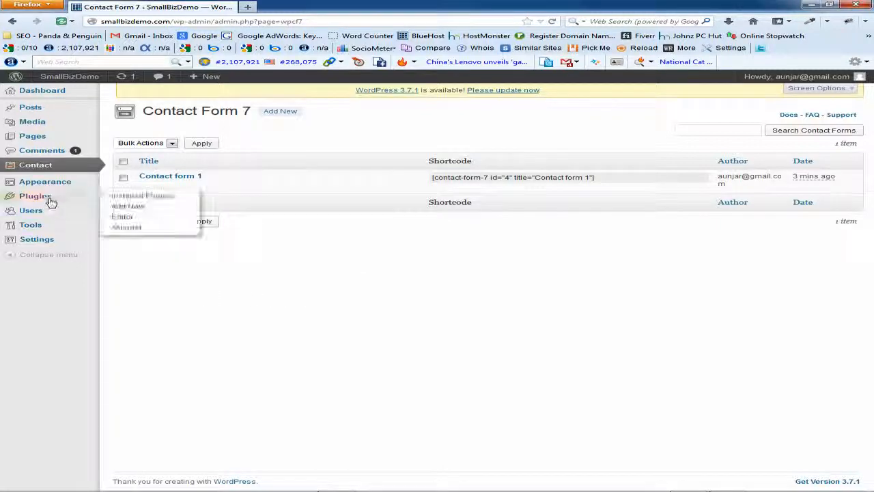
# - Activate WPtouch Mobile Plugin from Installed Plugins and open its WPtouch settings page
pyautogui.click(130, 199)
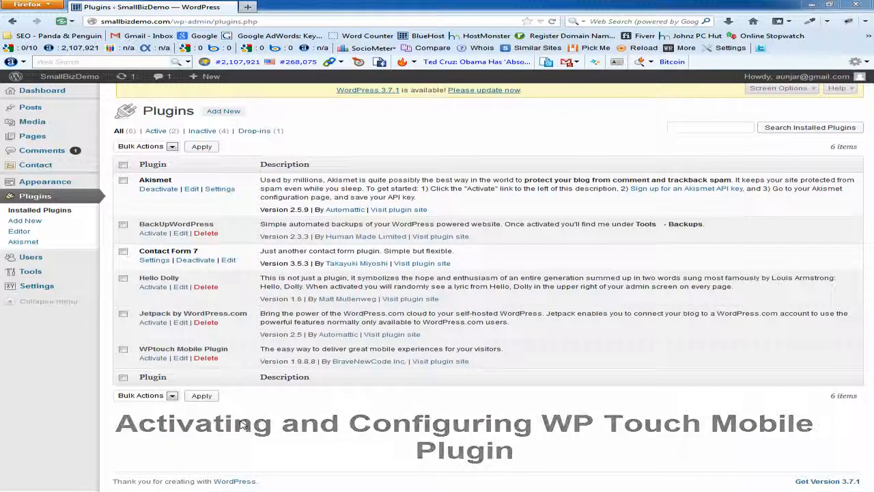
pyautogui.click(154, 359)
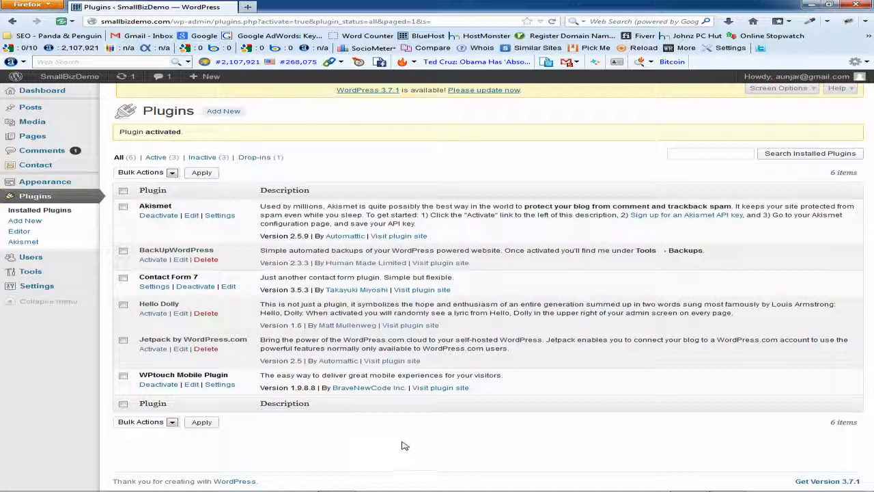
pyautogui.click(219, 386)
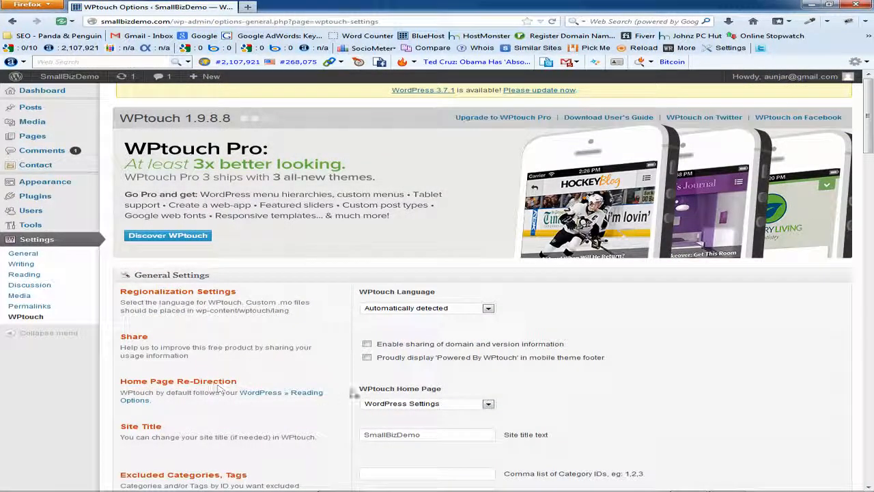
# - Scroll through WPtouch General Settings: auto-detected language, WordPress home page, site title SmallBizDemo
pyautogui.scroll(-5, 287, 338)
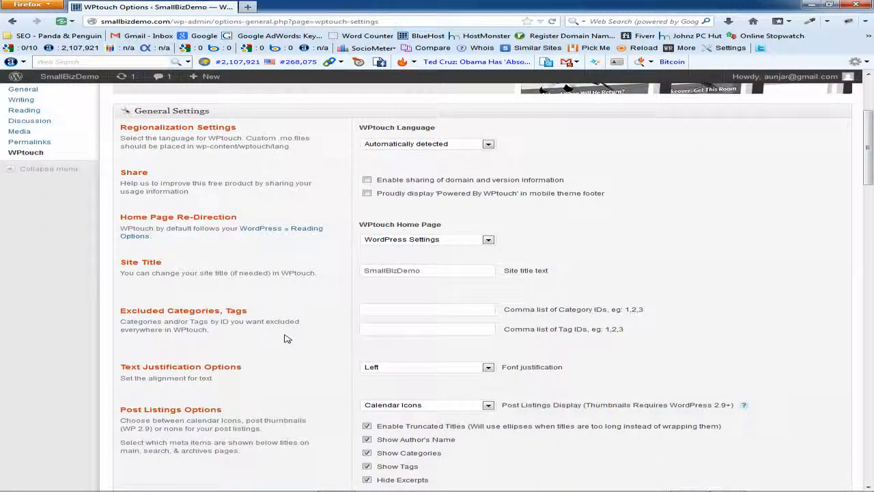
pyautogui.scroll(5, 286, 337)
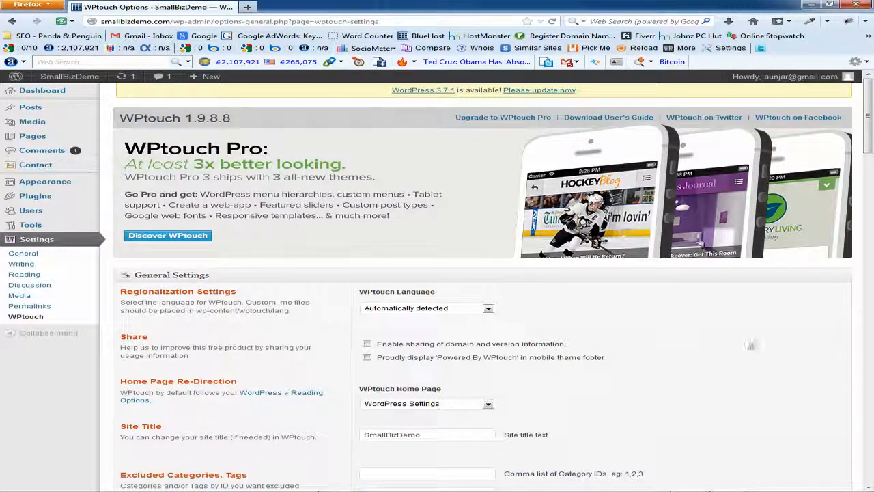
pyautogui.scroll(-3, 813, 353)
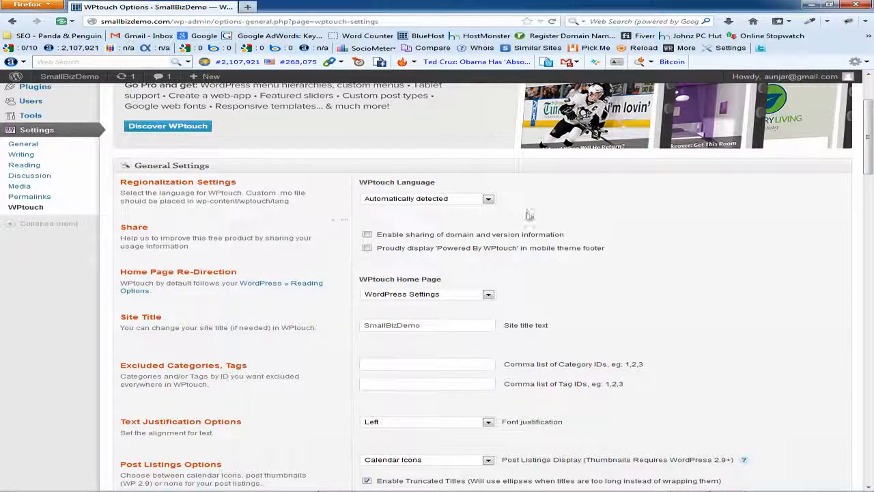
pyautogui.click(489, 200)
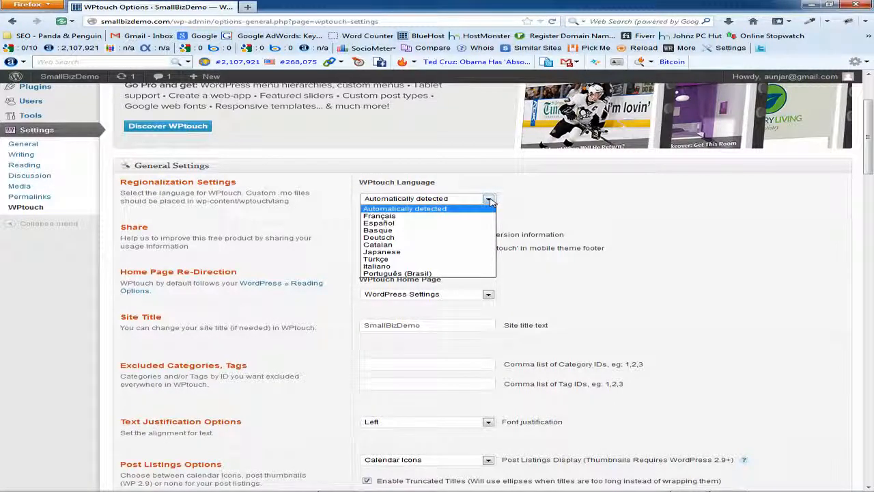
pyautogui.click(489, 199)
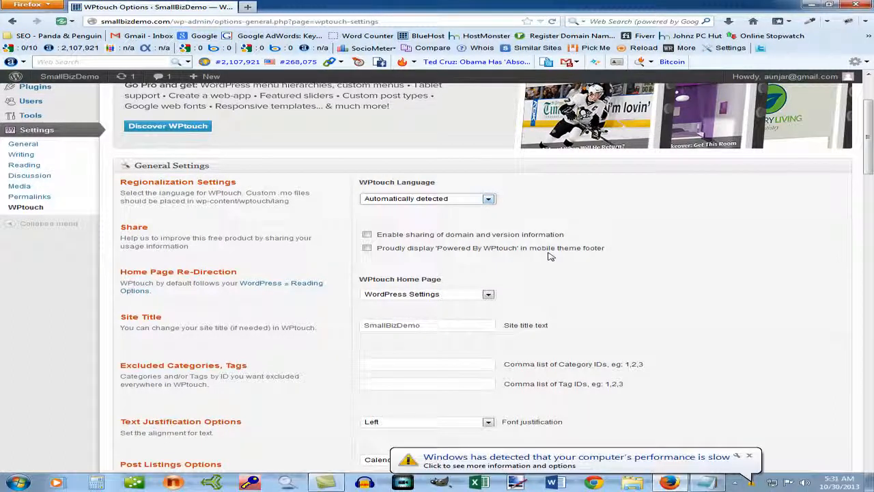
pyautogui.click(750, 455)
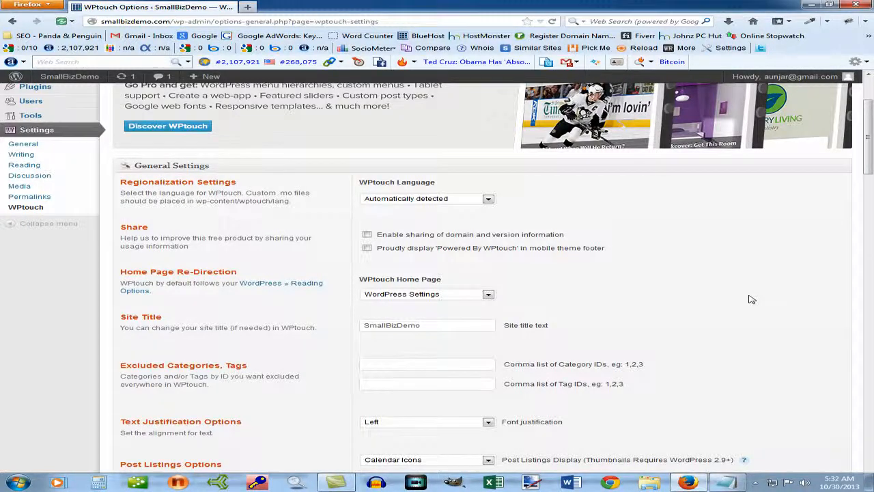
pyautogui.scroll(-1, 749, 304)
pyautogui.scroll(-1, 749, 300)
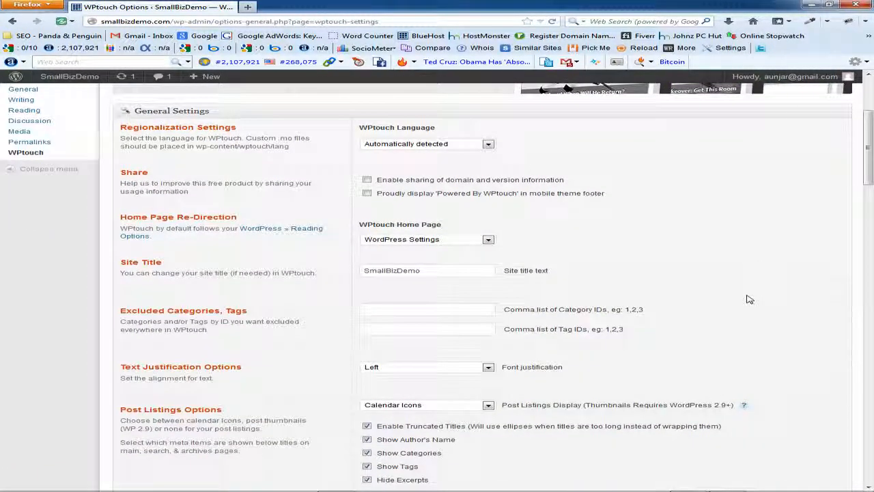
pyautogui.scroll(-1, 749, 299)
pyautogui.scroll(-4, 749, 298)
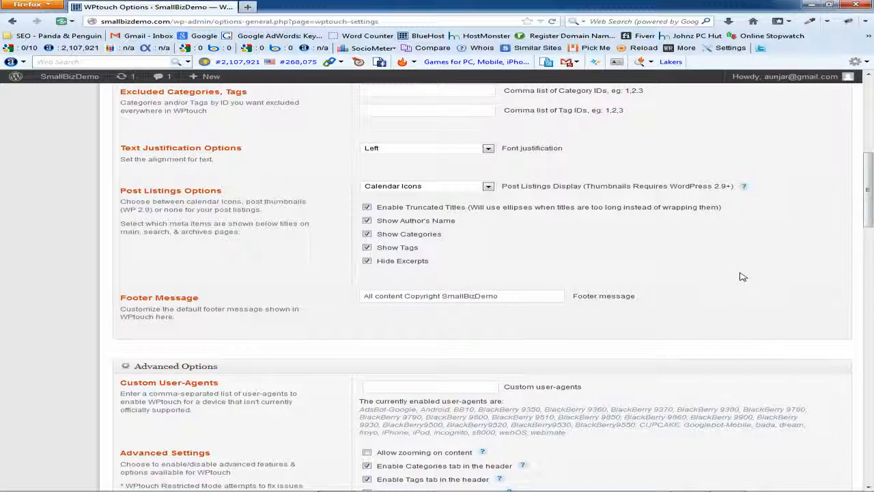
pyautogui.scroll(-3, 745, 277)
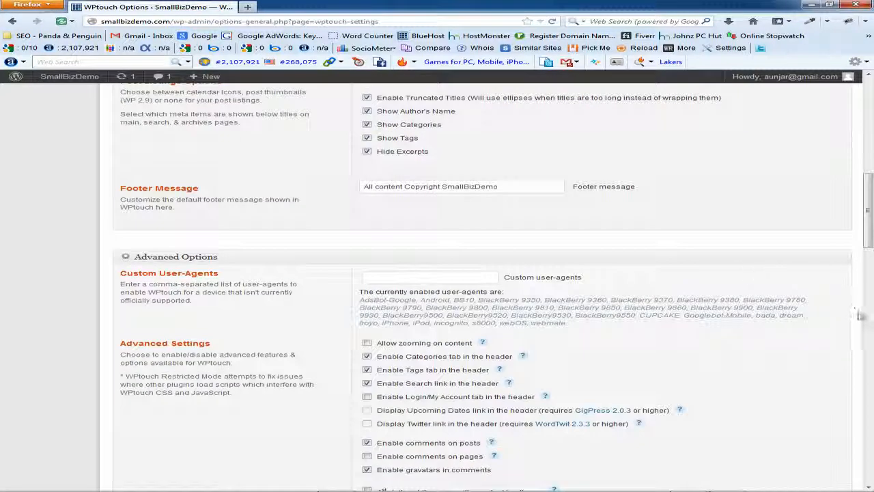
pyautogui.scroll(-1, 856, 316)
pyautogui.scroll(-6, 855, 316)
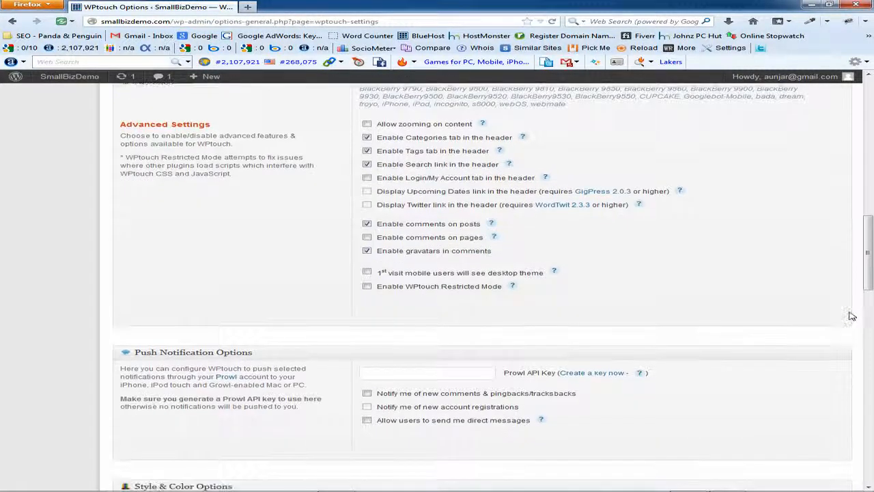
pyautogui.scroll(-5, 851, 315)
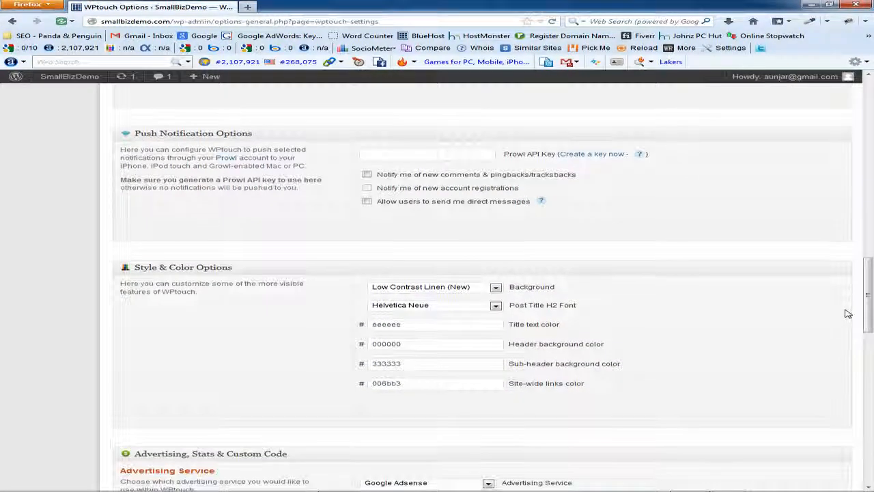
pyautogui.scroll(-5, 847, 314)
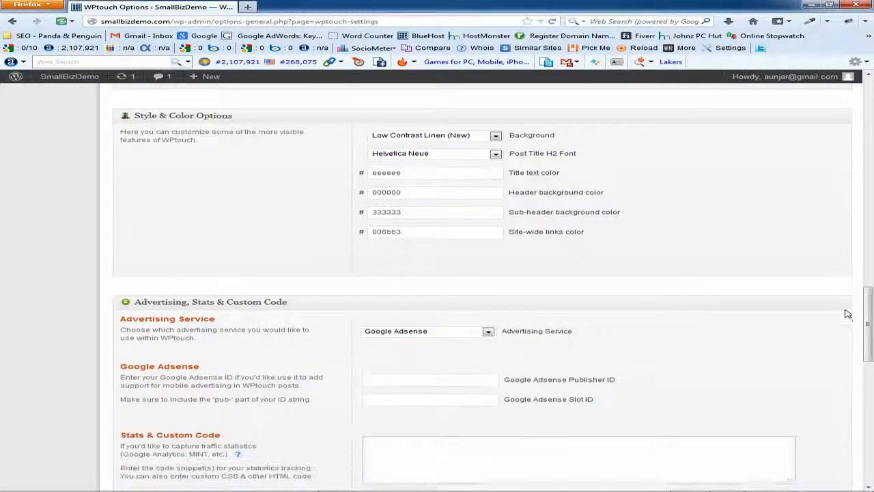
pyautogui.scroll(-3, 847, 314)
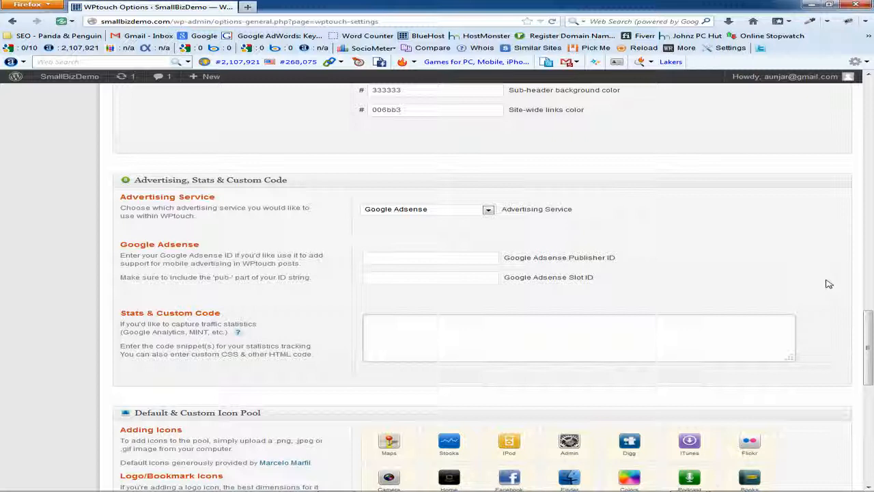
pyautogui.scroll(-2, 832, 283)
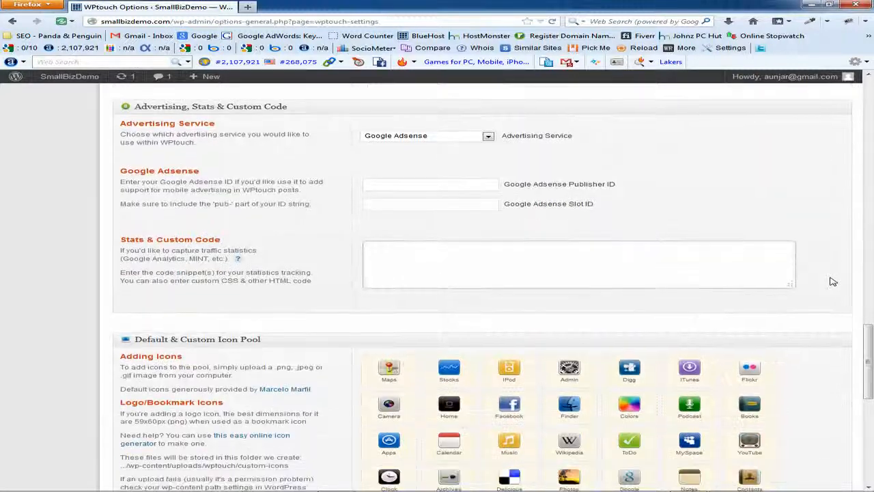
pyautogui.scroll(-4, 832, 282)
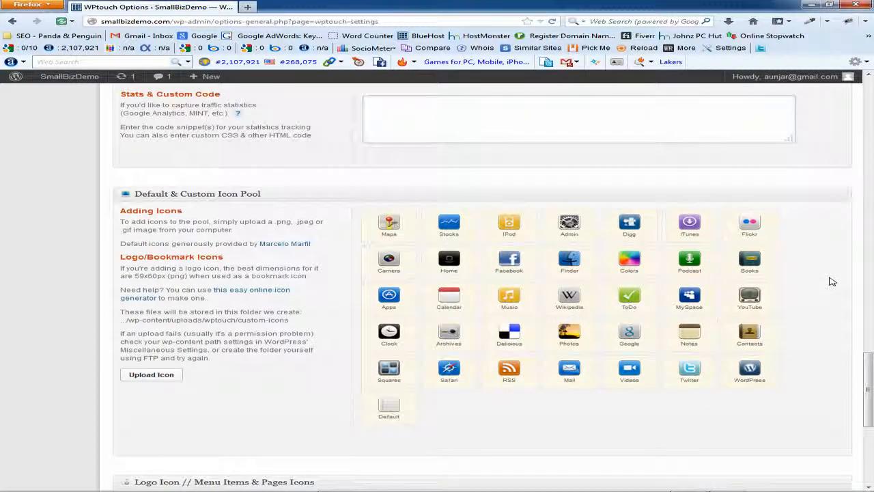
pyautogui.scroll(-4, 832, 281)
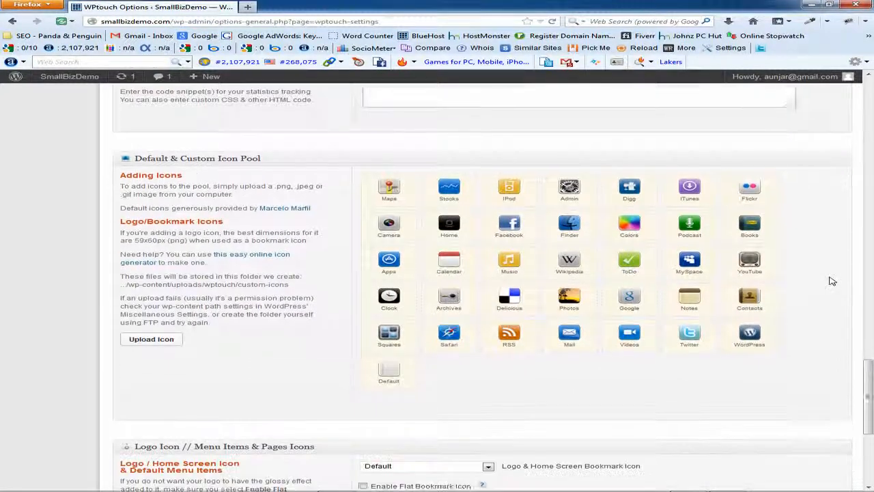
pyautogui.scroll(-3, 832, 282)
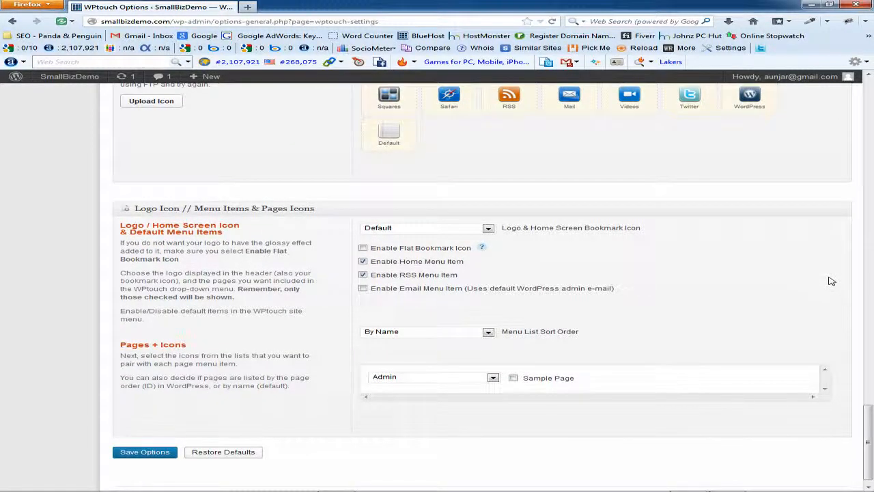
pyautogui.scroll(-1, 832, 281)
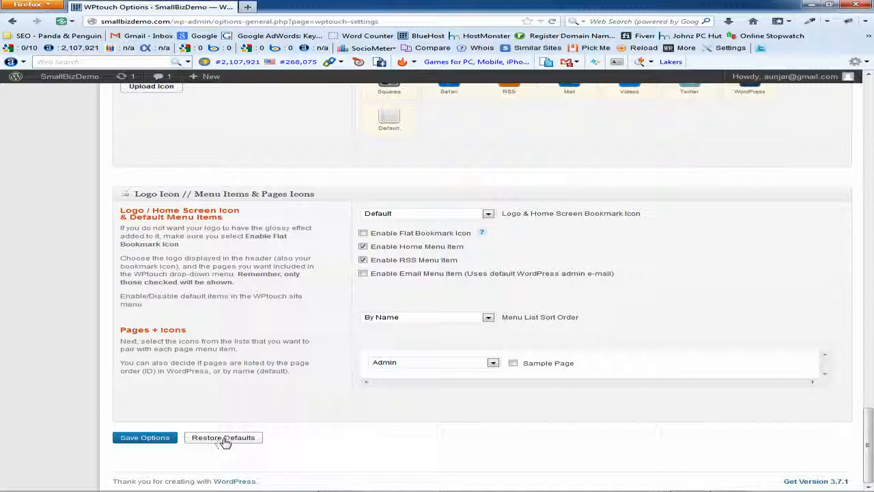
pyautogui.scroll(5, 806, 403)
pyautogui.scroll(9, 821, 391)
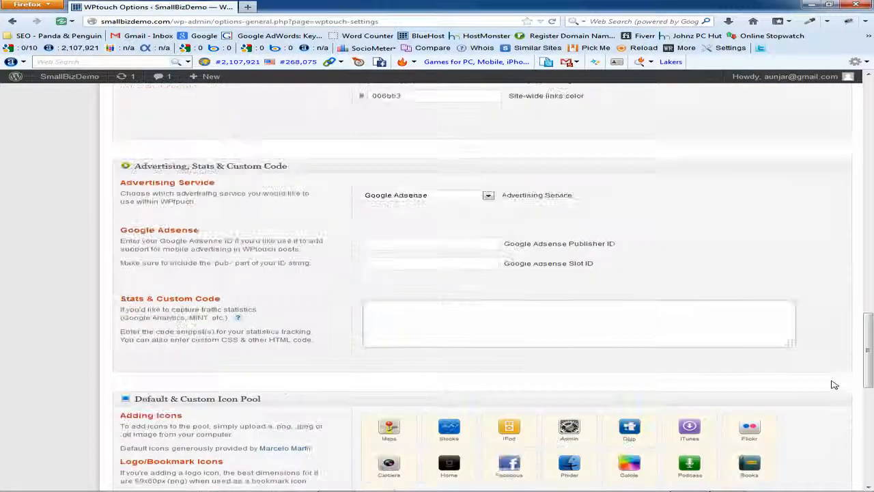
pyautogui.scroll(7, 826, 362)
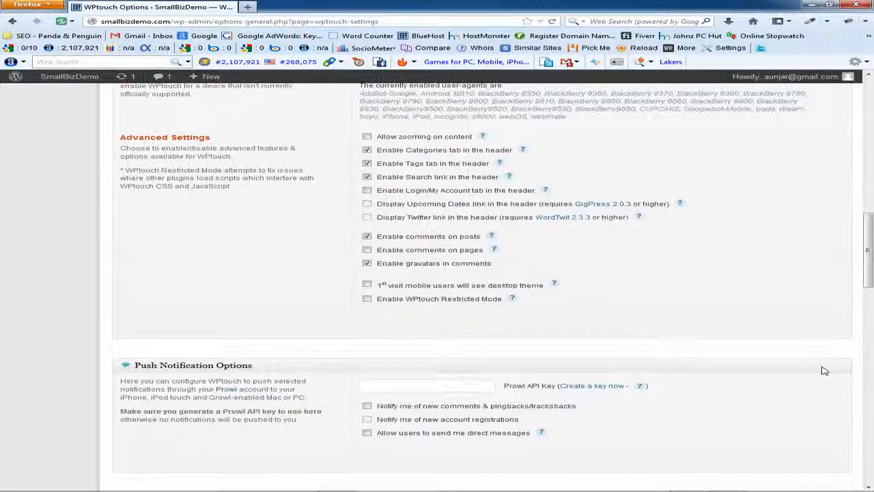
pyautogui.scroll(4, 821, 354)
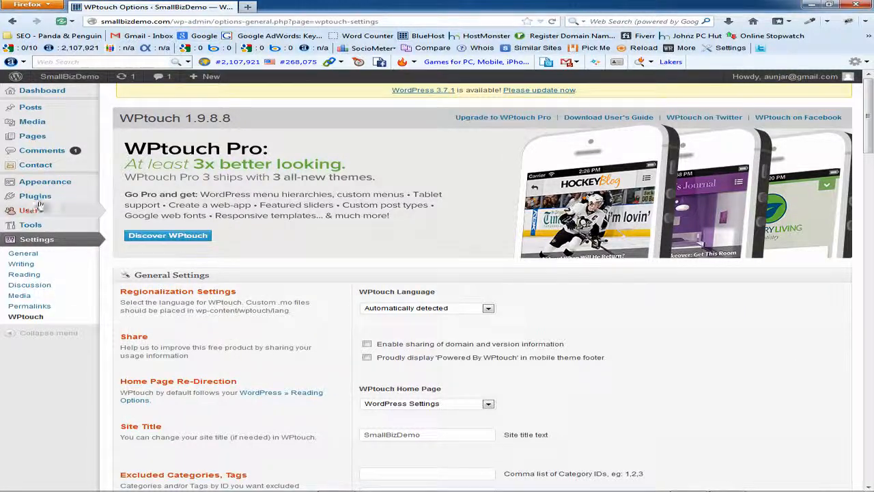
# - Activate BackUpWordPress from the Installed Plugins list
pyautogui.moveTo(43, 199)
pyautogui.click(130, 196)
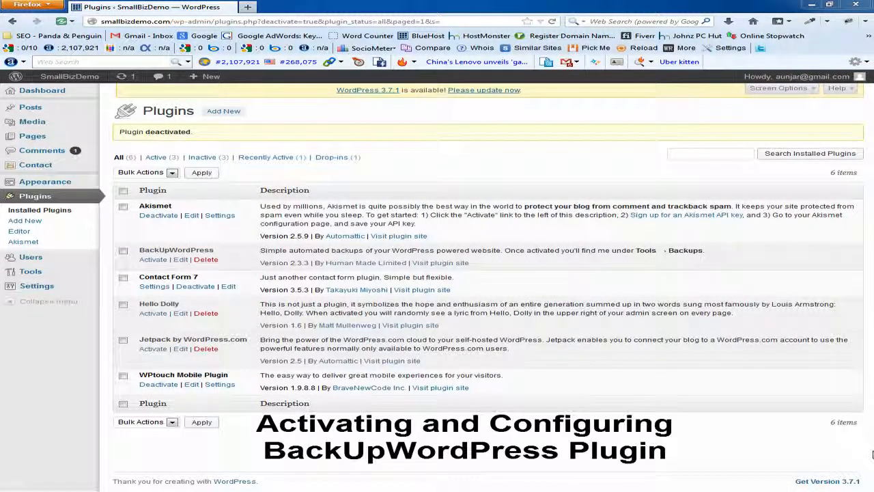
pyautogui.click(152, 260)
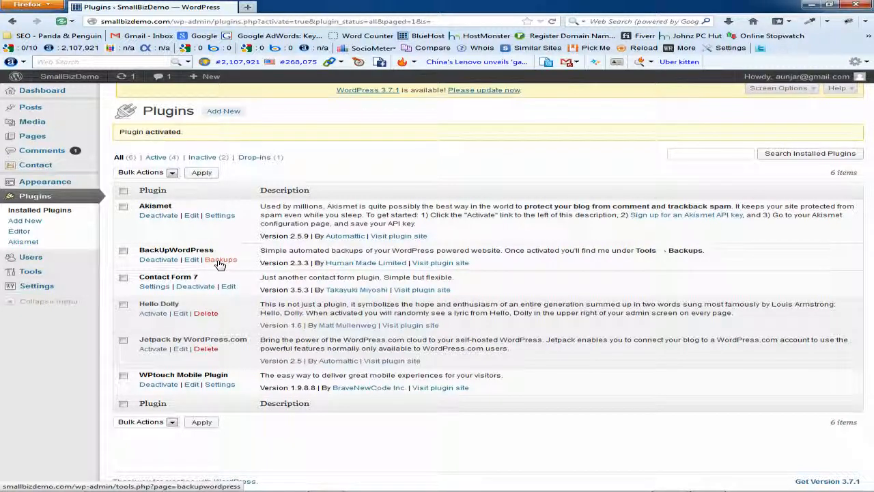
pyautogui.moveTo(33, 273)
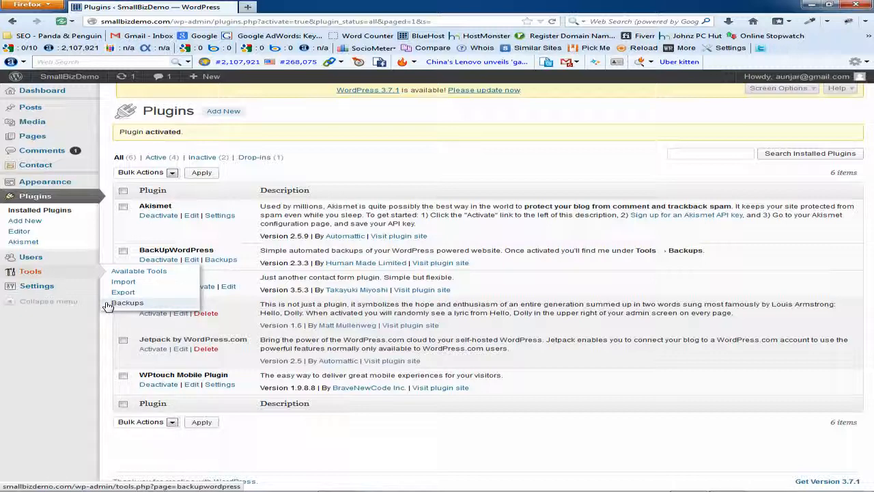
# - Open Tools > Backups and run the daily Database backup now, producing a 142 kB backup
pyautogui.click(116, 302)
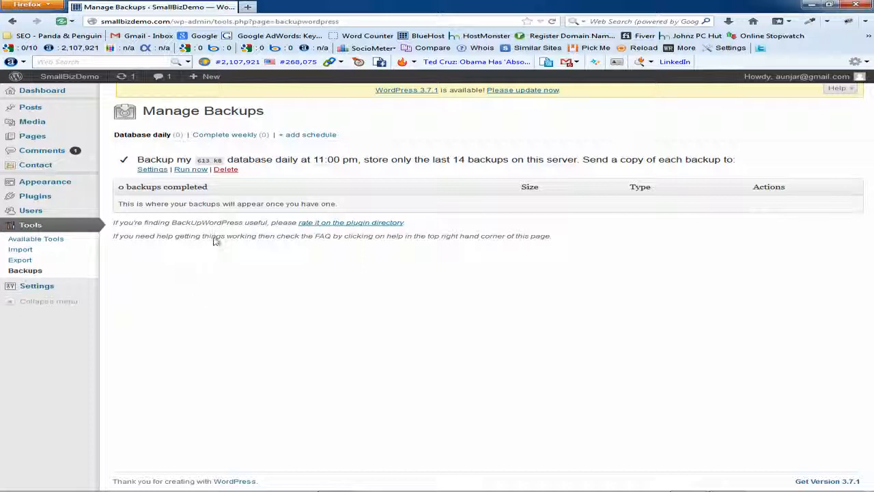
pyautogui.click(191, 170)
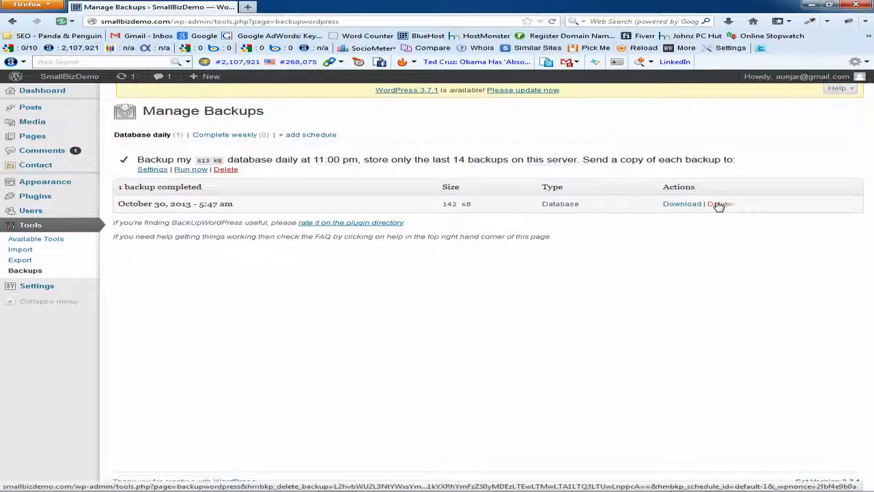
# - Set the schedule to back up Both Database & files, Once Monthly
pyautogui.click(152, 171)
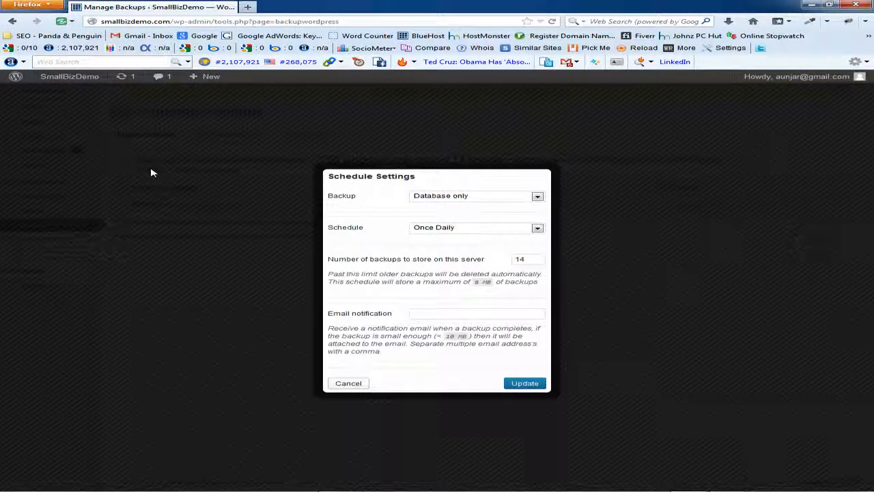
pyautogui.click(538, 198)
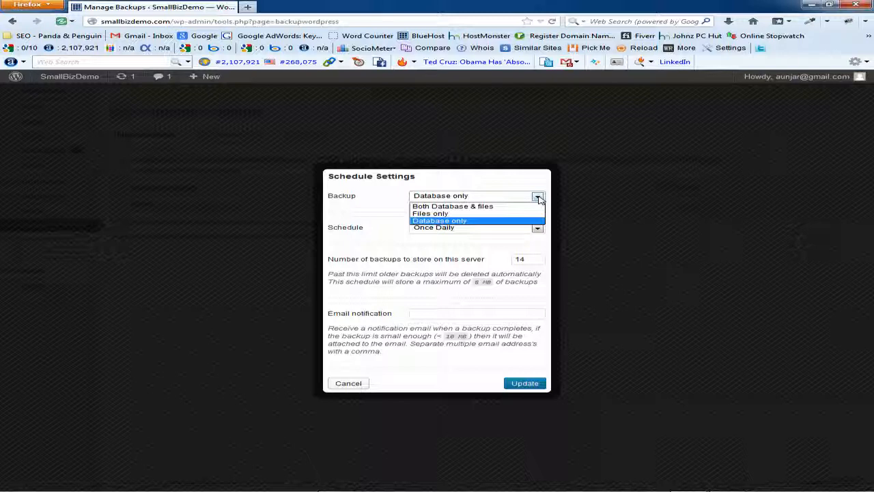
pyautogui.click(481, 207)
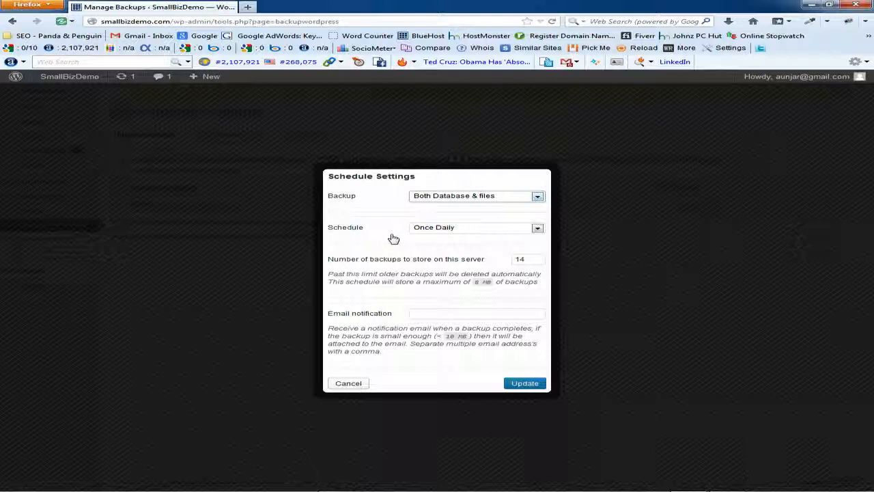
pyautogui.click(538, 229)
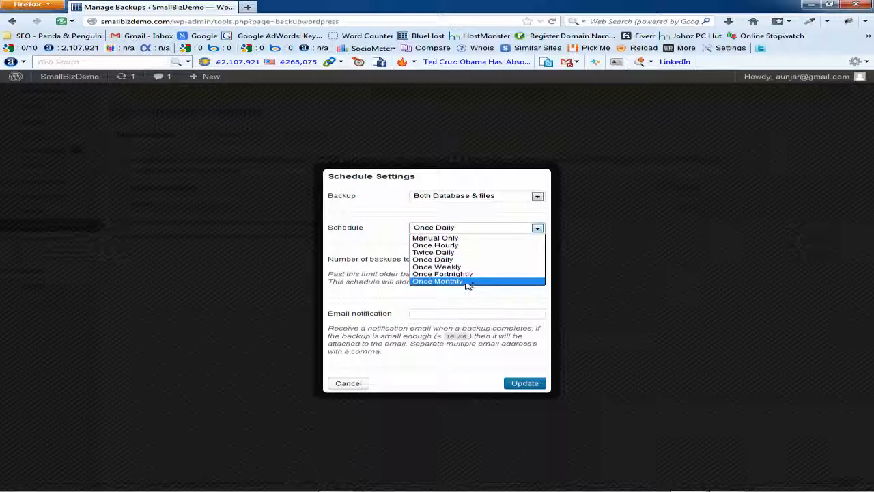
pyautogui.click(461, 282)
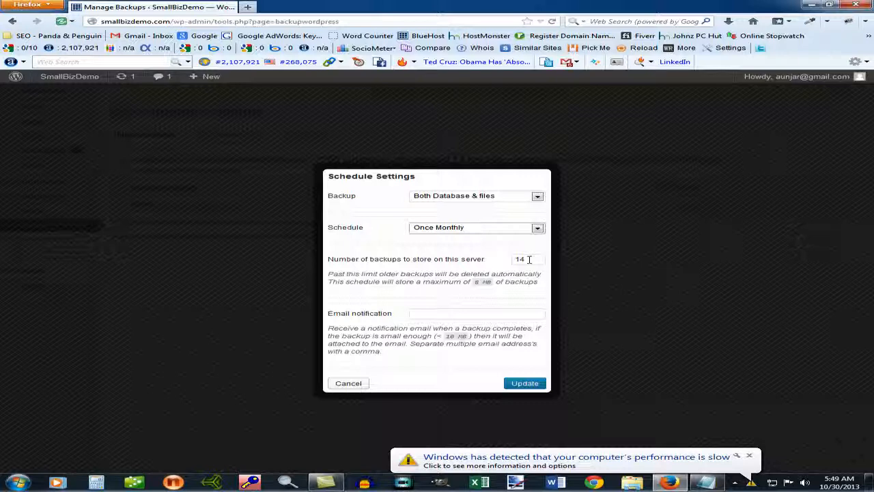
# - Lower the kept backups from 14 to 3, add the admin's e-mail for notifications, and update the schedule
pyautogui.moveTo(529, 258); pyautogui.dragTo(514, 261)
pyautogui.press('BackSpace')
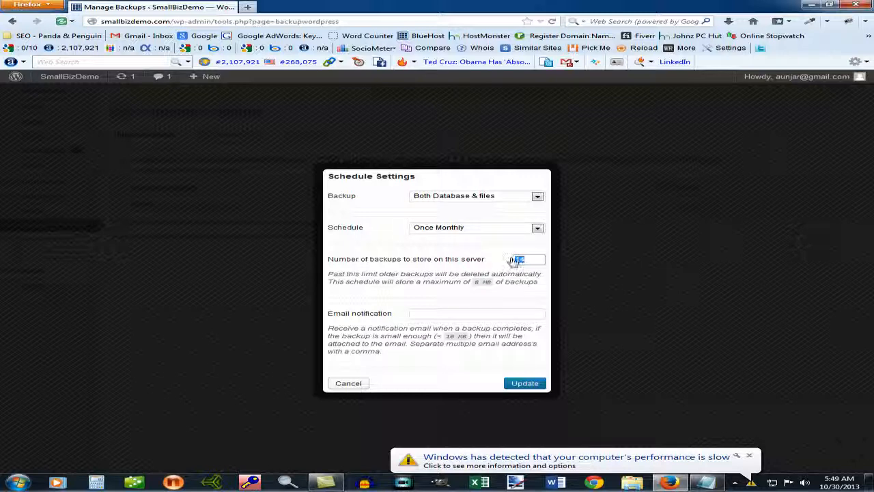
pyautogui.write('3')
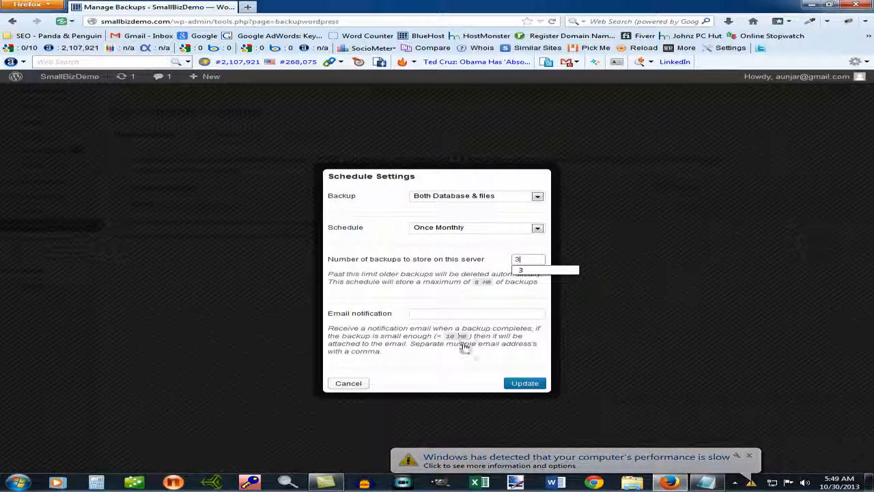
pyautogui.click(425, 314)
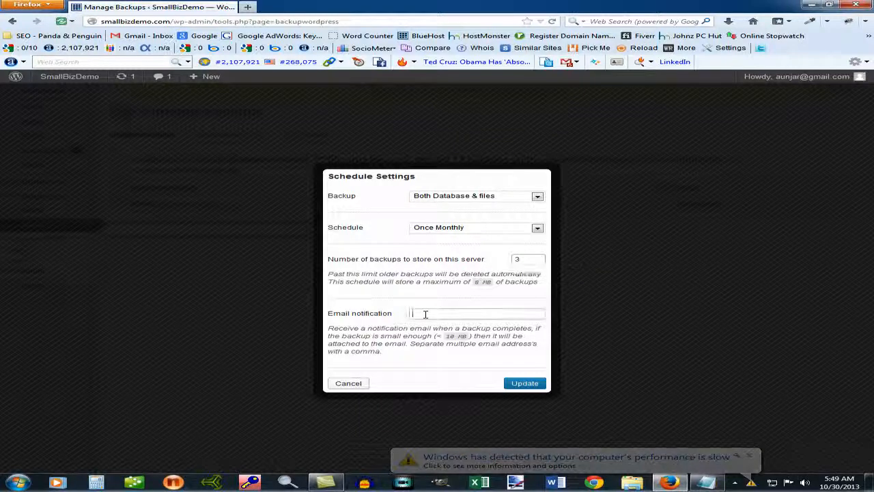
pyautogui.write('aunjar')
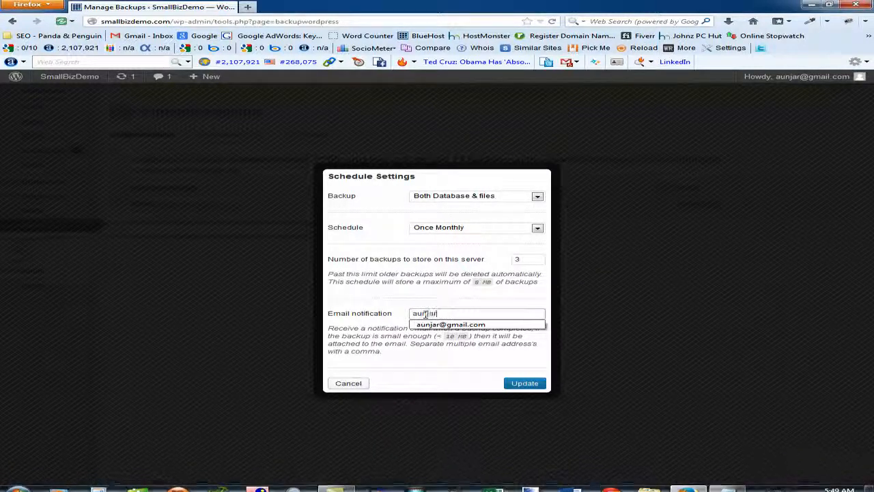
pyautogui.click(451, 324)
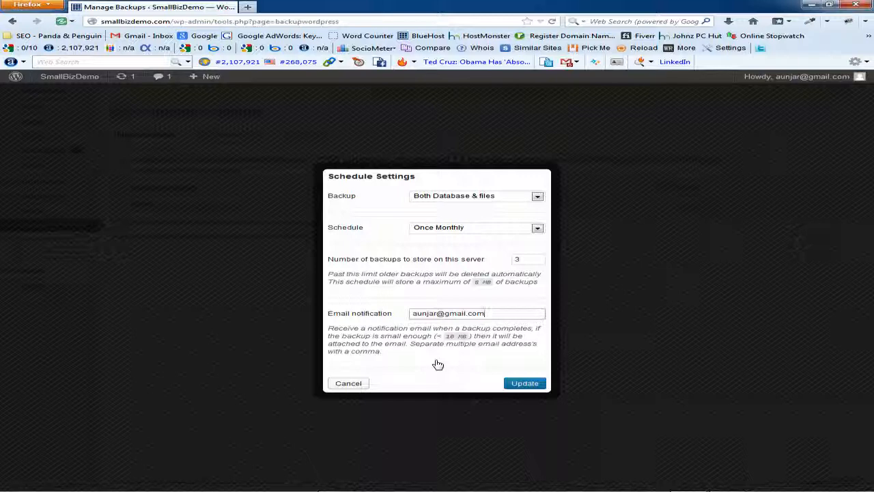
pyautogui.click(524, 384)
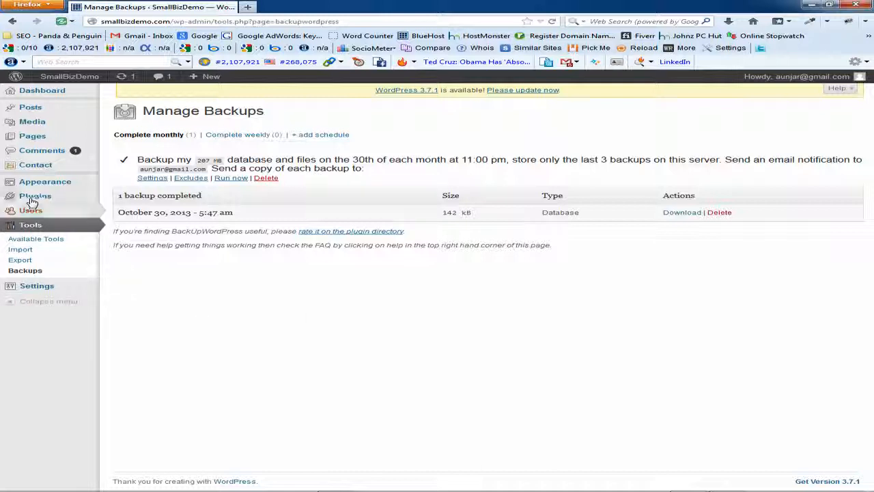
# - Go to the Installed Plugins page under the Plugins menu
pyautogui.moveTo(31, 196)
pyautogui.click(130, 196)
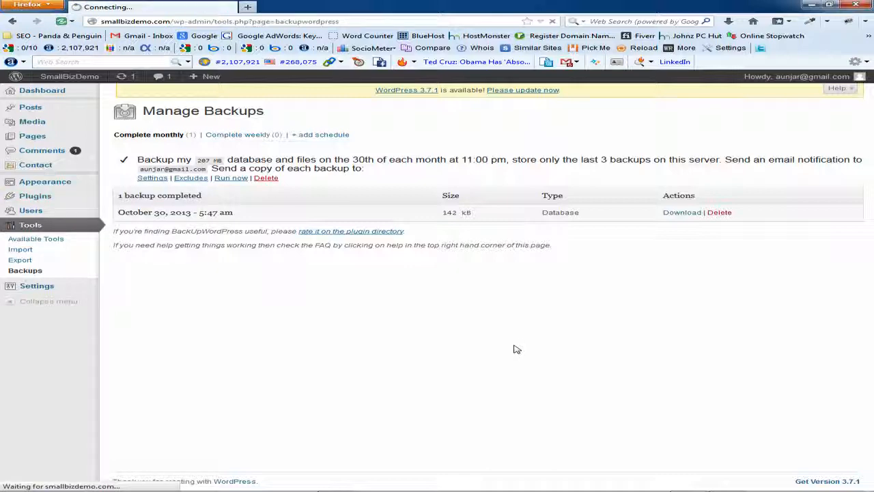